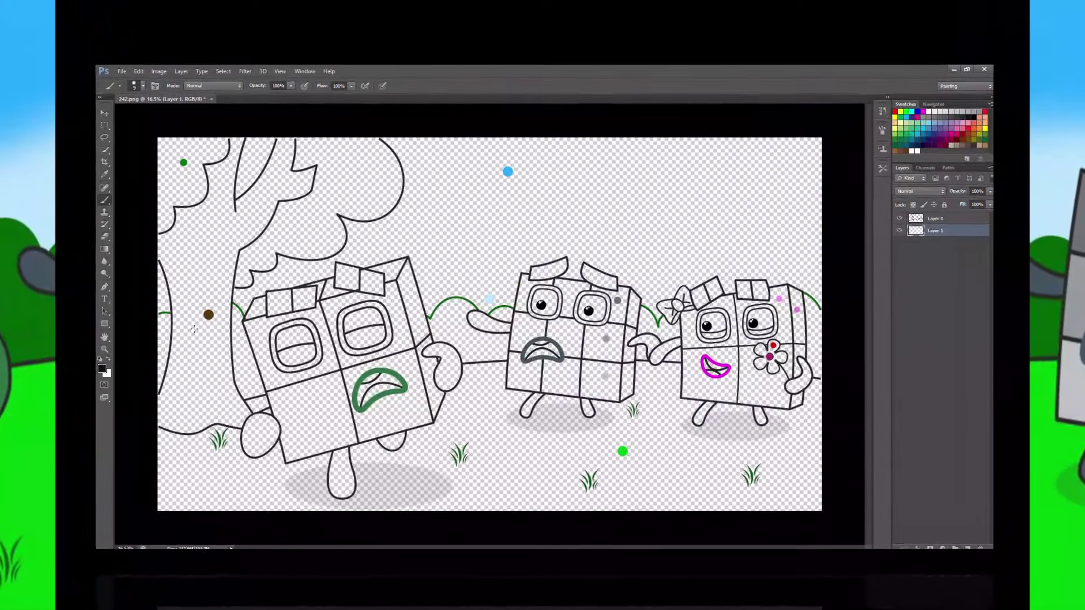
- Paint both eyebrows of the large block character on Layer 1 with the dark green sampled from its mouth outline
key(i)
key(b)
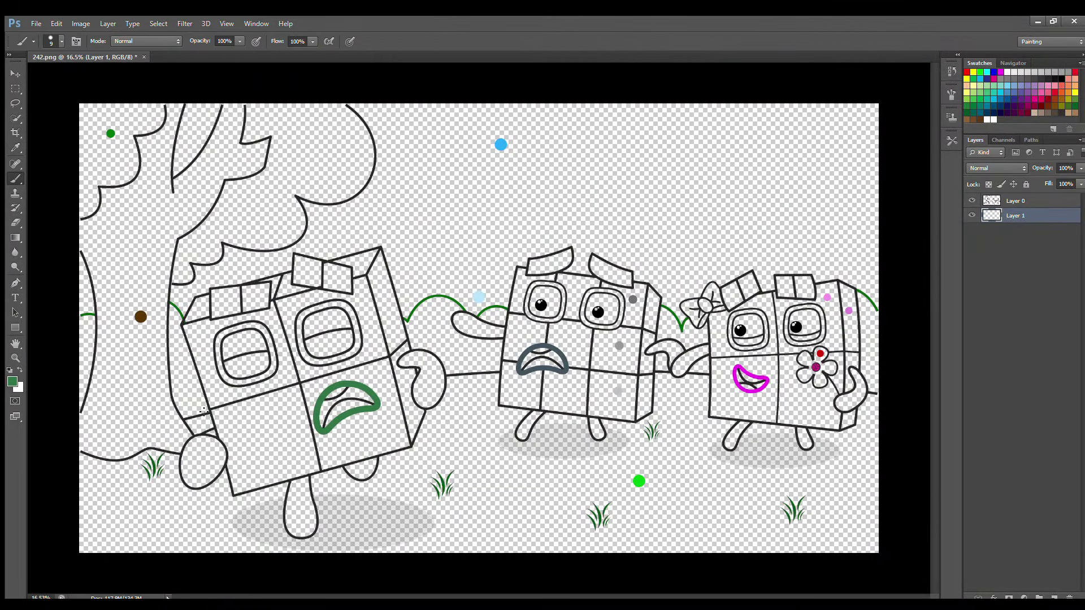
scroll(198, 442, up, 2)
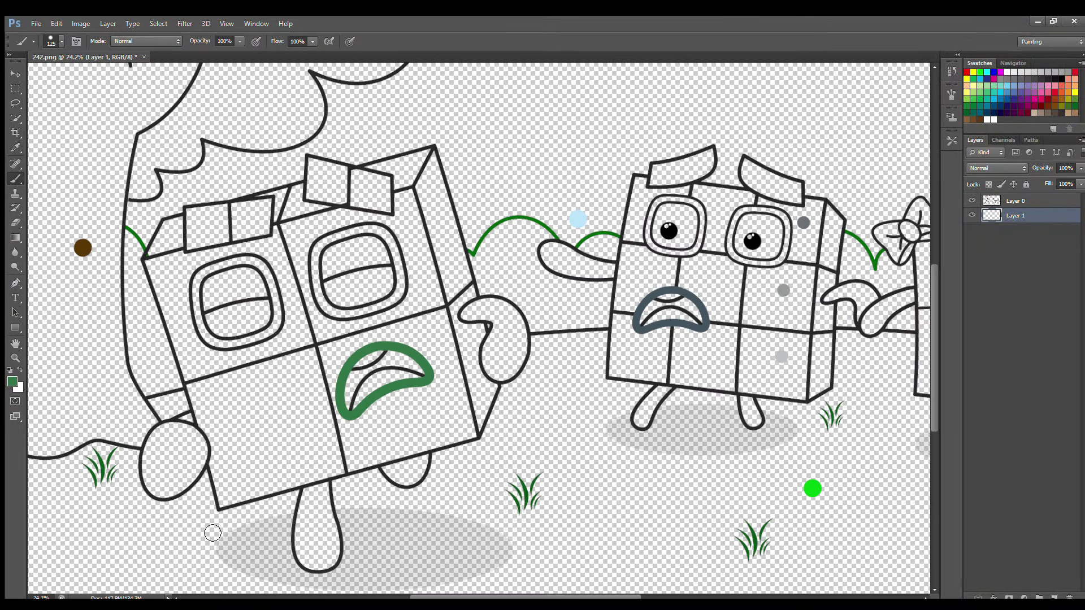
scroll(215, 528, up, 1)
drag(448, 595, 461, 595)
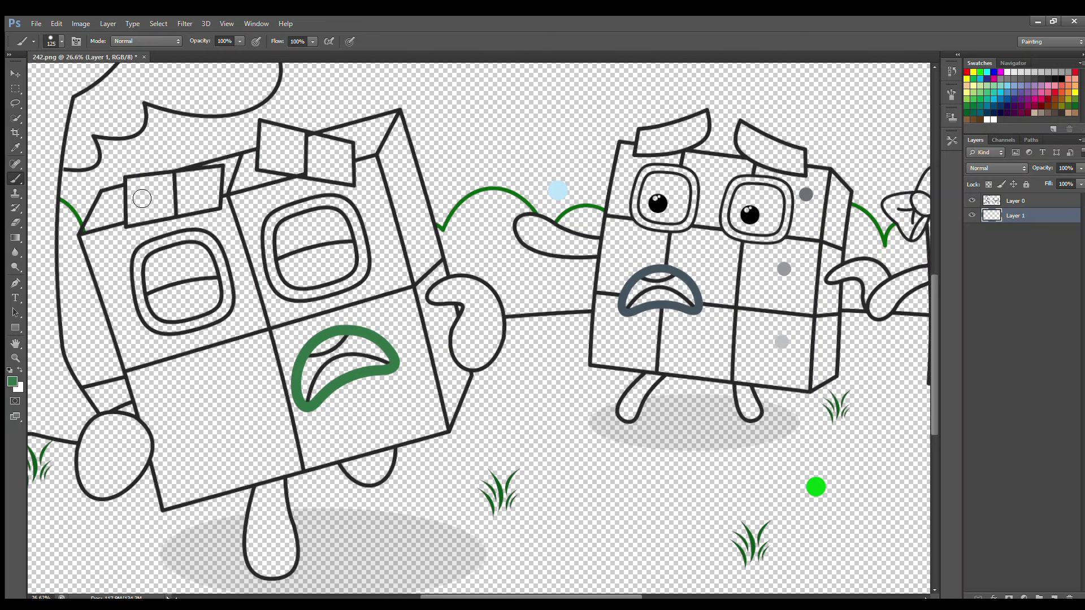
mouse_move(132, 181)
mouse_down()
mouse_move(135, 223)
mouse_move(216, 206)
mouse_move(218, 177)
mouse_move(156, 180)
mouse_move(143, 187)
mouse_move(207, 184)
mouse_move(149, 197)
mouse_move(205, 197)
mouse_up()
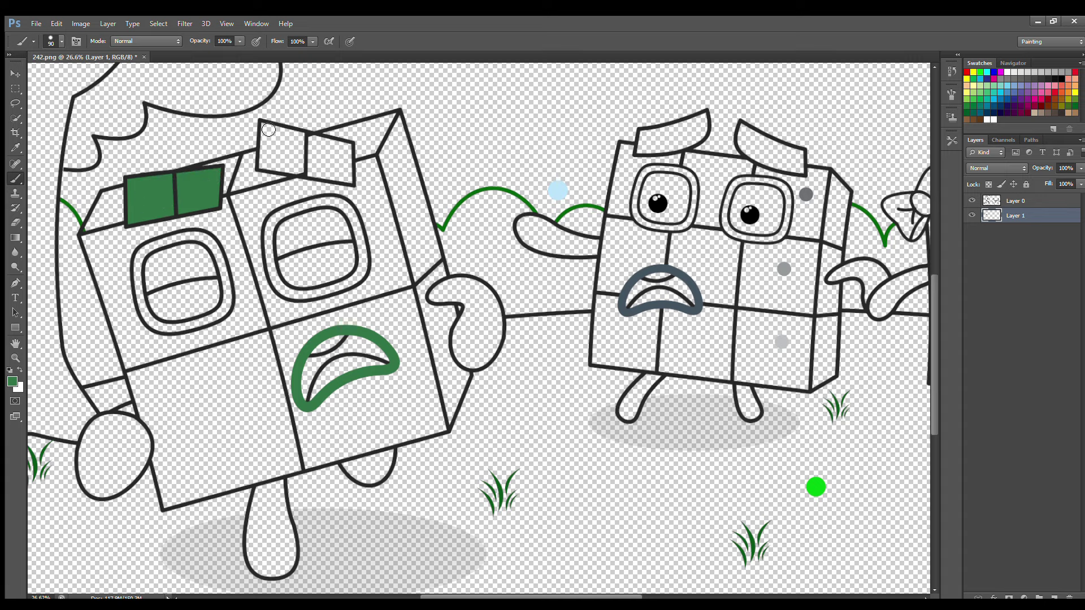
mouse_move(268, 129)
mouse_down()
mouse_move(265, 167)
mouse_move(349, 176)
mouse_move(325, 143)
mouse_move(285, 133)
mouse_move(339, 163)
mouse_move(329, 169)
mouse_up()
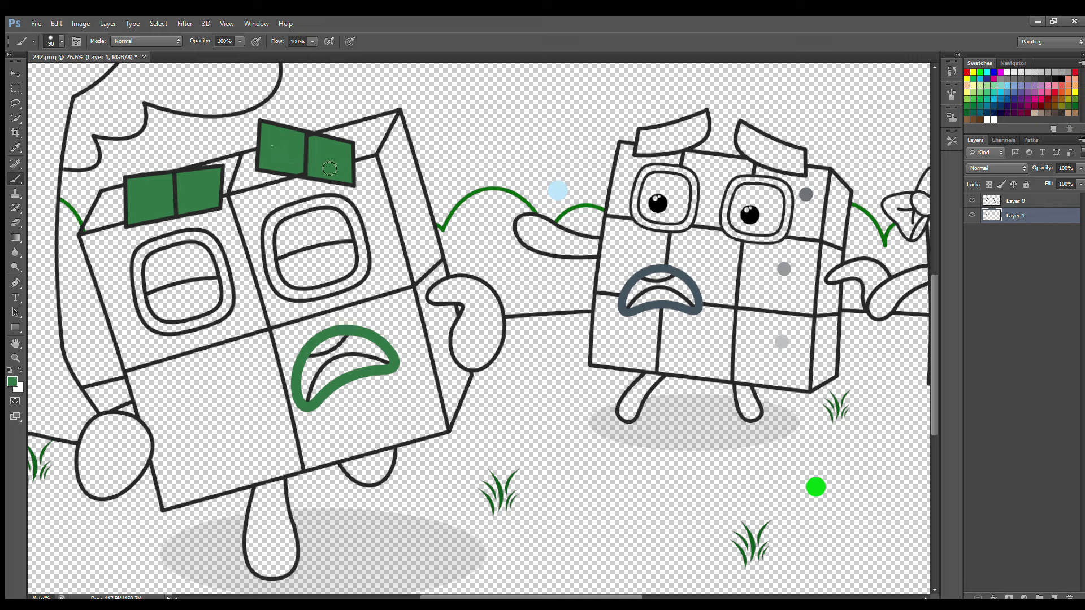
- Fill the large character's two hands and two legs with the same dark green
mouse_move(439, 294)
mouse_down()
mouse_move(472, 286)
mouse_move(495, 301)
mouse_move(491, 358)
mouse_move(470, 363)
mouse_move(461, 351)
mouse_move(472, 312)
mouse_move(443, 297)
mouse_move(465, 295)
mouse_move(473, 344)
mouse_move(485, 309)
mouse_move(480, 354)
mouse_up()
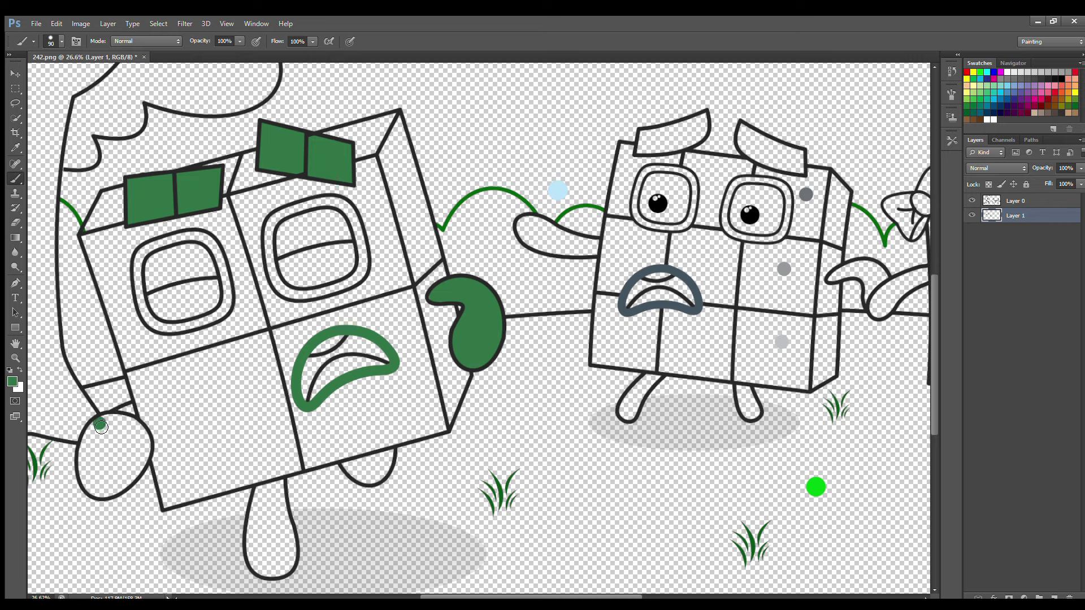
mouse_move(100, 426)
mouse_down()
mouse_move(86, 450)
mouse_move(103, 496)
mouse_move(135, 483)
mouse_move(145, 437)
mouse_move(105, 424)
mouse_move(133, 445)
mouse_move(94, 474)
mouse_move(136, 452)
mouse_move(123, 475)
mouse_up()
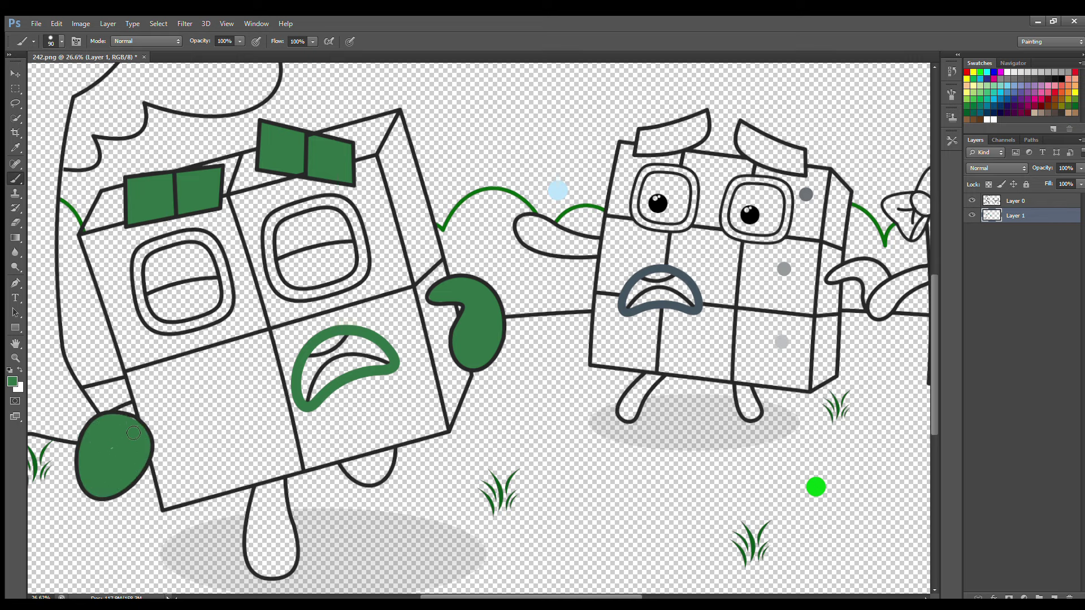
mouse_move(264, 493)
mouse_down()
mouse_move(259, 567)
mouse_move(291, 567)
mouse_move(284, 487)
mouse_move(270, 492)
mouse_move(272, 556)
mouse_up()
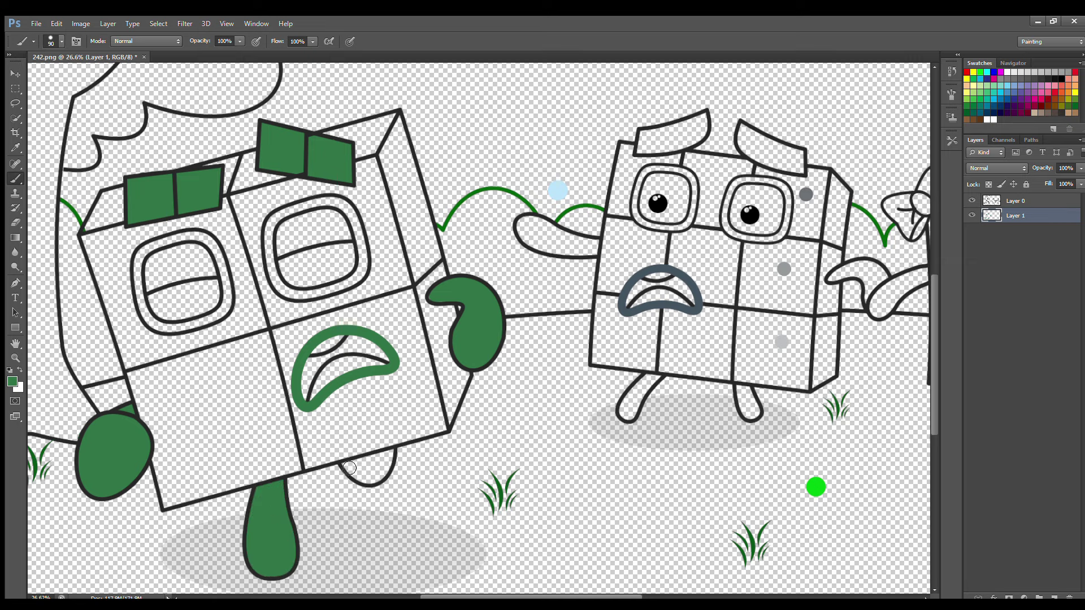
mouse_move(349, 468)
mouse_down()
mouse_move(377, 480)
mouse_move(392, 458)
mouse_move(360, 466)
mouse_up()
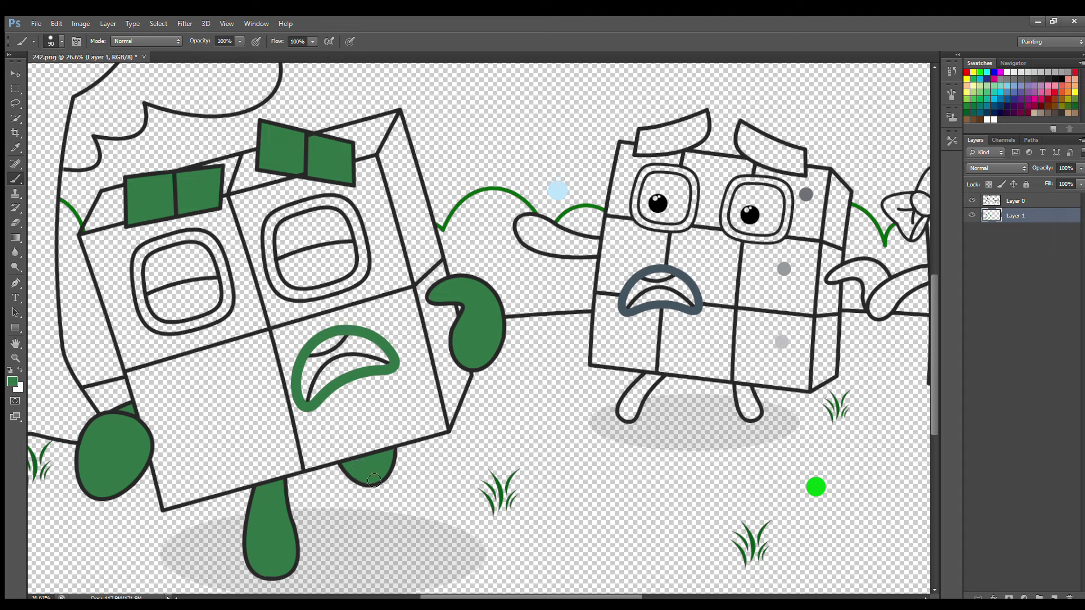
- Paint the closed eyelids of both the large character's eyes in a deeper green
key(i)
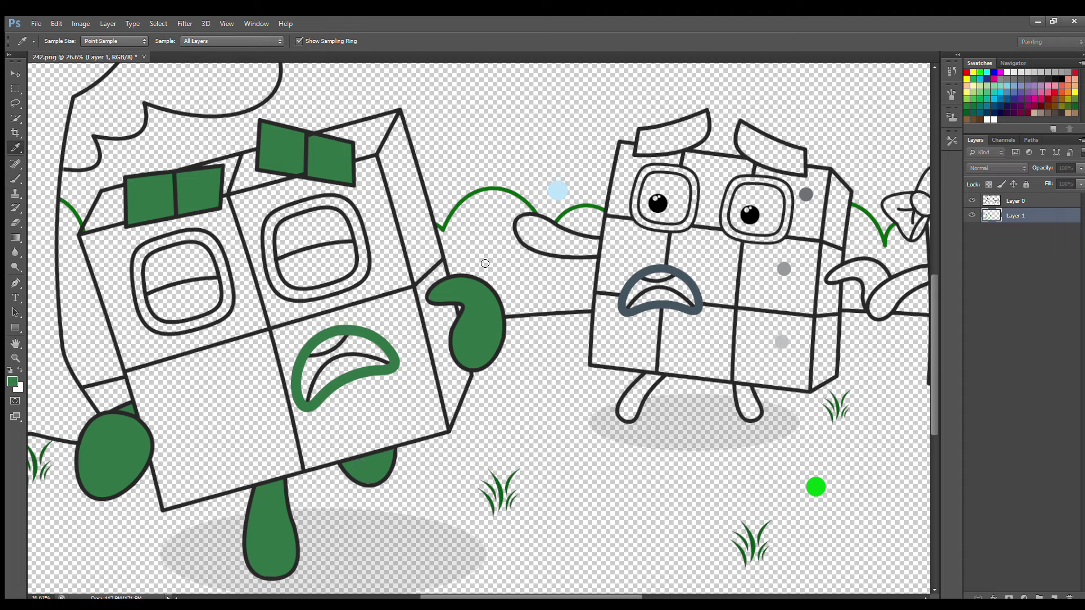
key(b)
mouse_move(287, 224)
mouse_down()
mouse_move(297, 283)
mouse_move(345, 273)
mouse_move(347, 233)
mouse_move(331, 217)
mouse_move(293, 227)
mouse_move(297, 269)
mouse_move(339, 262)
mouse_move(303, 234)
mouse_move(326, 250)
mouse_up()
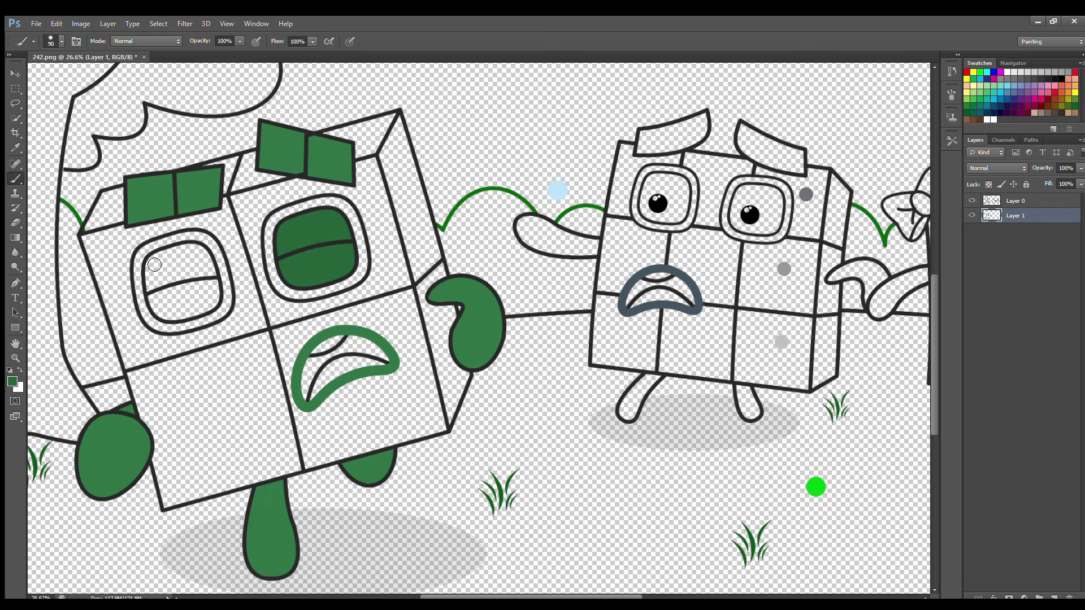
mouse_move(154, 264)
mouse_down()
mouse_move(164, 315)
mouse_move(213, 306)
mouse_move(209, 261)
mouse_move(190, 251)
mouse_move(160, 262)
mouse_move(206, 270)
mouse_move(180, 295)
mouse_up()
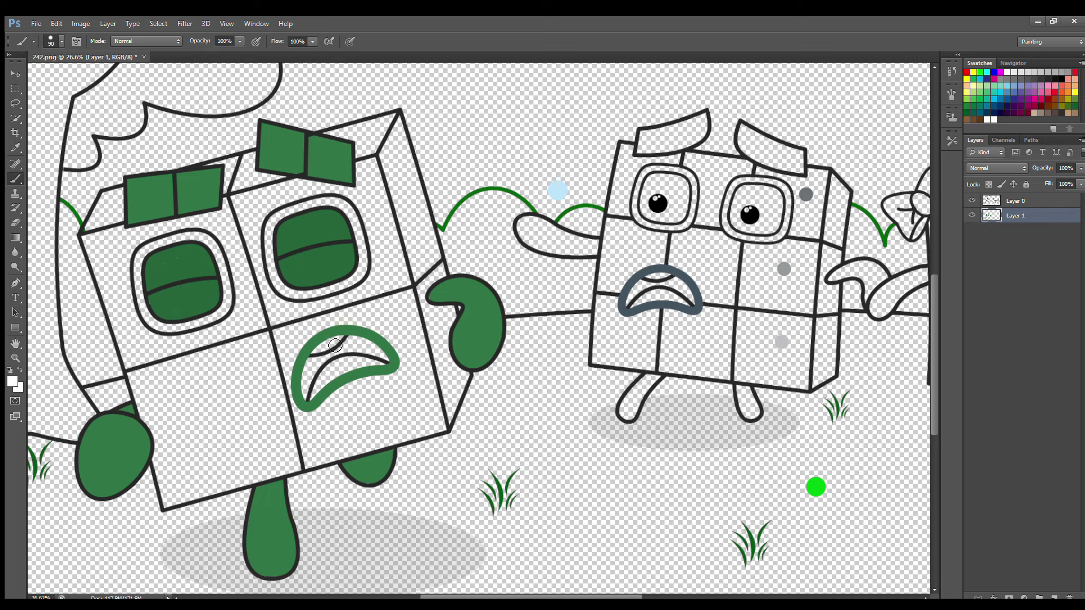
- Paint the light parts inside the large character's mouth white, and fill the rest of the mouth near-black on a new layer beneath
drag(313, 351, 341, 338)
drag(323, 380, 364, 363)
click(1053, 596)
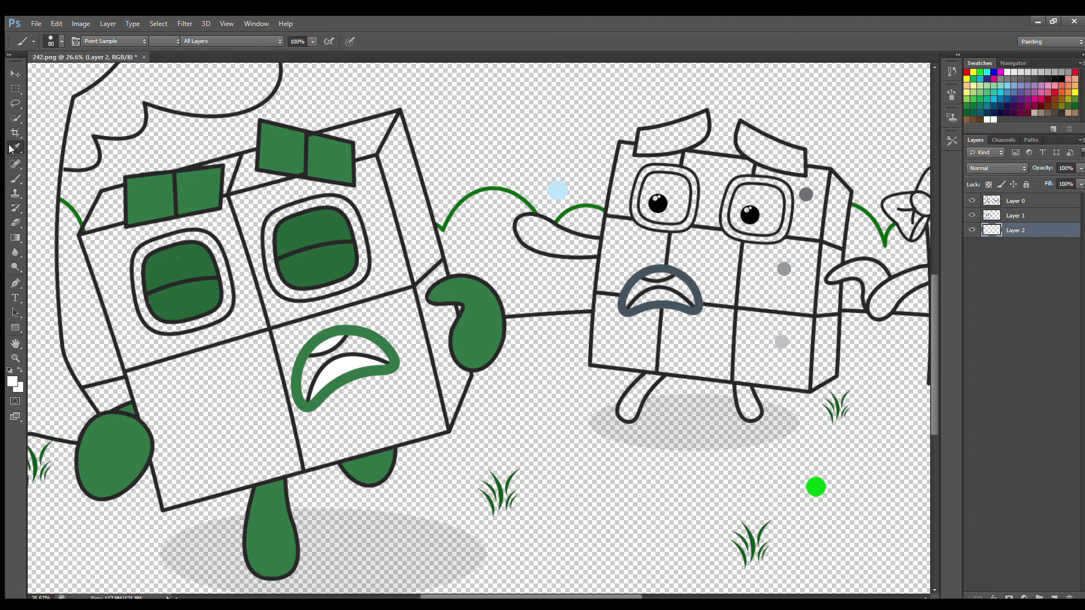
alt+click(311, 359)
mouse_move(312, 371)
mouse_down()
mouse_move(306, 399)
mouse_move(333, 352)
mouse_move(374, 347)
mouse_move(347, 354)
mouse_up()
- Fill the frames around the large character's eyes on Layer 2 with the mouth outline's dark green
alt+click(170, 271)
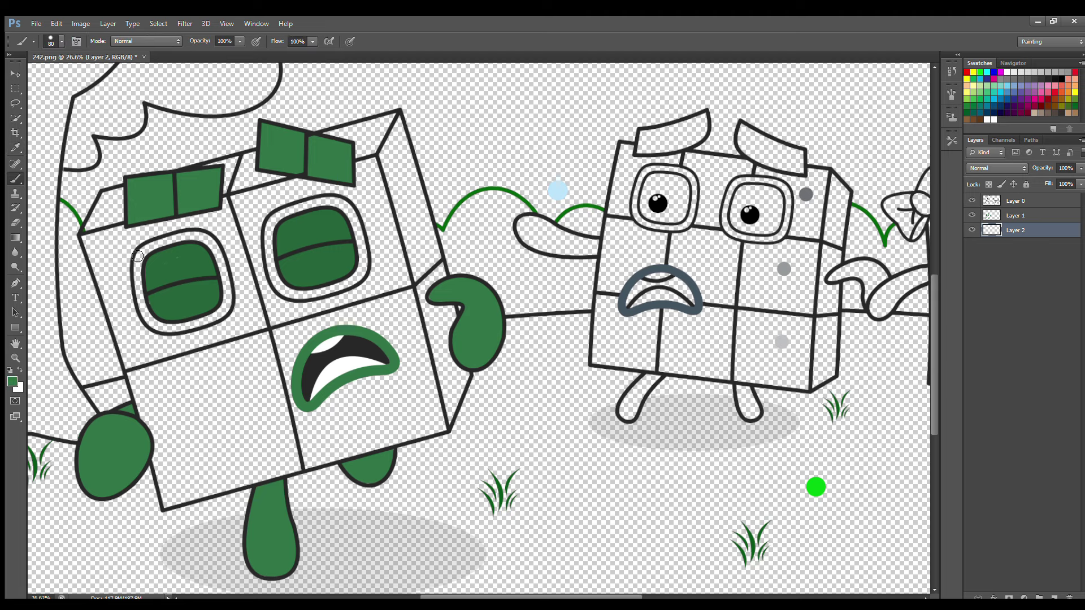
mouse_move(144, 259)
mouse_down()
mouse_move(147, 313)
mouse_move(163, 328)
mouse_move(213, 320)
mouse_move(228, 307)
mouse_move(227, 279)
mouse_move(196, 240)
mouse_up()
mouse_move(271, 222)
mouse_down()
mouse_move(288, 294)
mouse_move(342, 290)
mouse_move(364, 271)
mouse_move(354, 220)
mouse_move(334, 204)
mouse_move(276, 228)
mouse_up()
- Paint light blue tears at the outer corners of both the large character's eyes on Layer 0
key(alt+bracketright)
key(alt+bracketright)
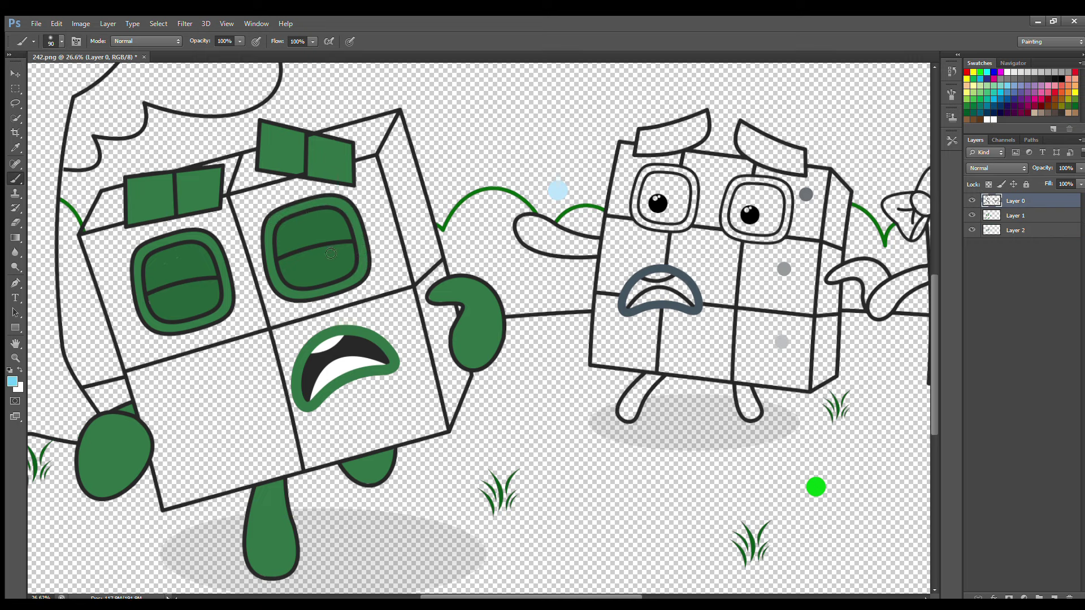
drag(330, 253, 360, 248)
drag(157, 296, 142, 309)
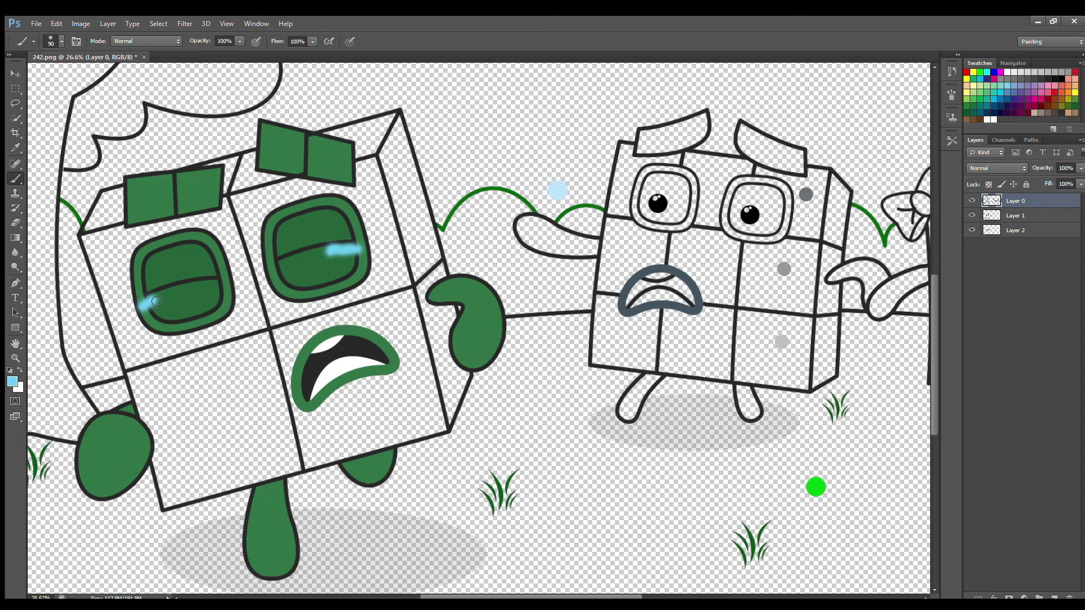
drag(339, 260, 360, 257)
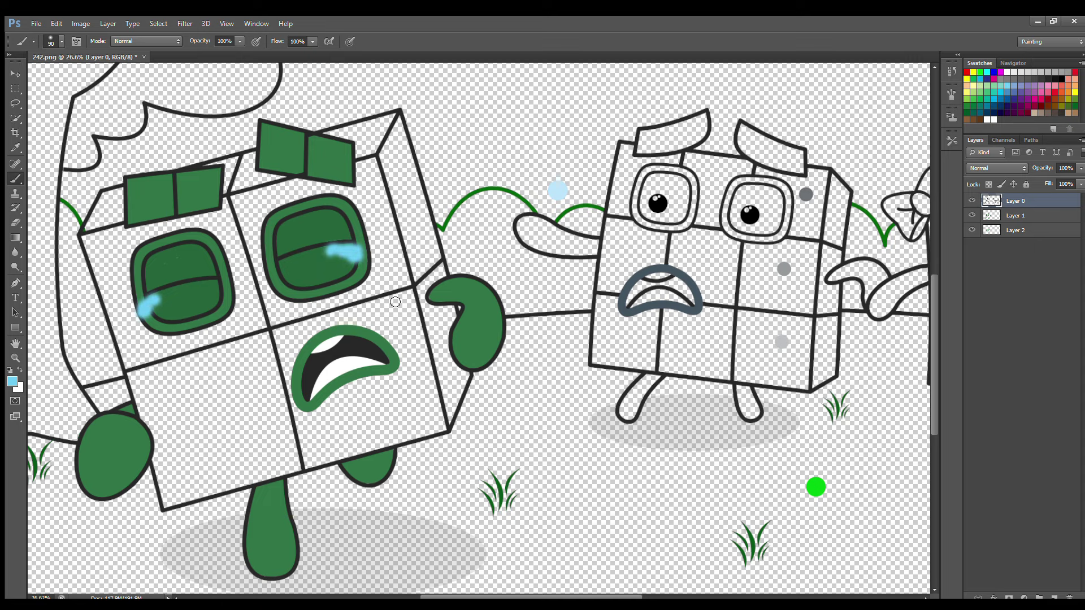
- Add a new layer beneath Layer 2 and fill the four front squares of the large character with bright green
key(ctrl+shift+alt+n)
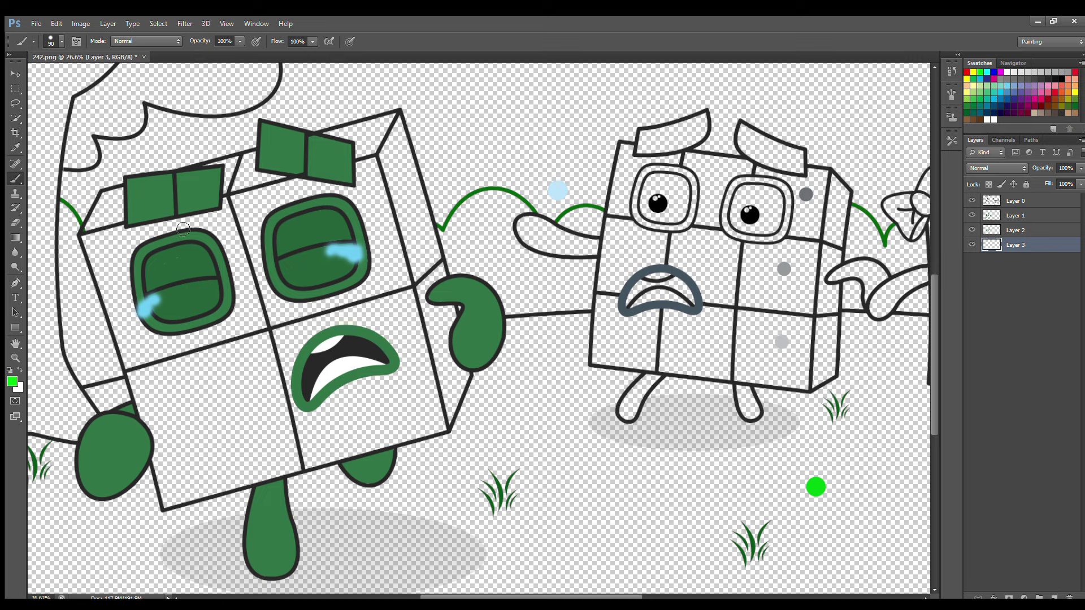
mouse_move(93, 245)
mouse_down()
mouse_move(174, 503)
mouse_move(443, 430)
mouse_move(430, 341)
mouse_move(375, 173)
mouse_move(148, 227)
mouse_move(137, 243)
mouse_move(362, 194)
mouse_move(418, 396)
mouse_move(265, 460)
mouse_move(148, 351)
mouse_move(164, 339)
mouse_move(339, 395)
mouse_move(215, 446)
mouse_move(245, 371)
mouse_move(310, 346)
mouse_up()
key(e)
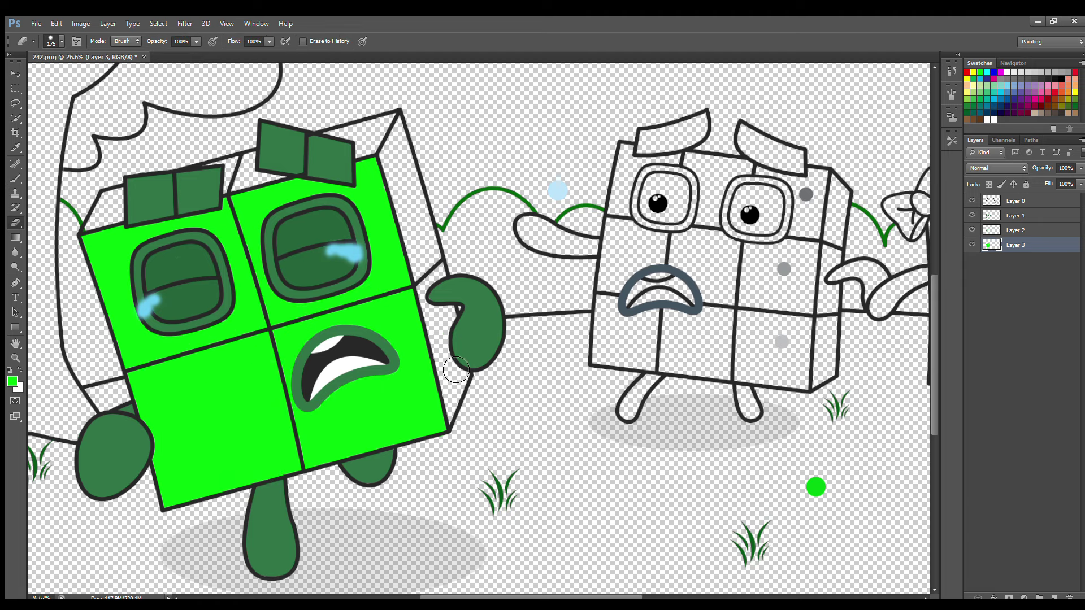
- Add a new bottom layer and paint the large character's top and side faces bright green with a size 200 brush
click(1054, 597)
key(i)
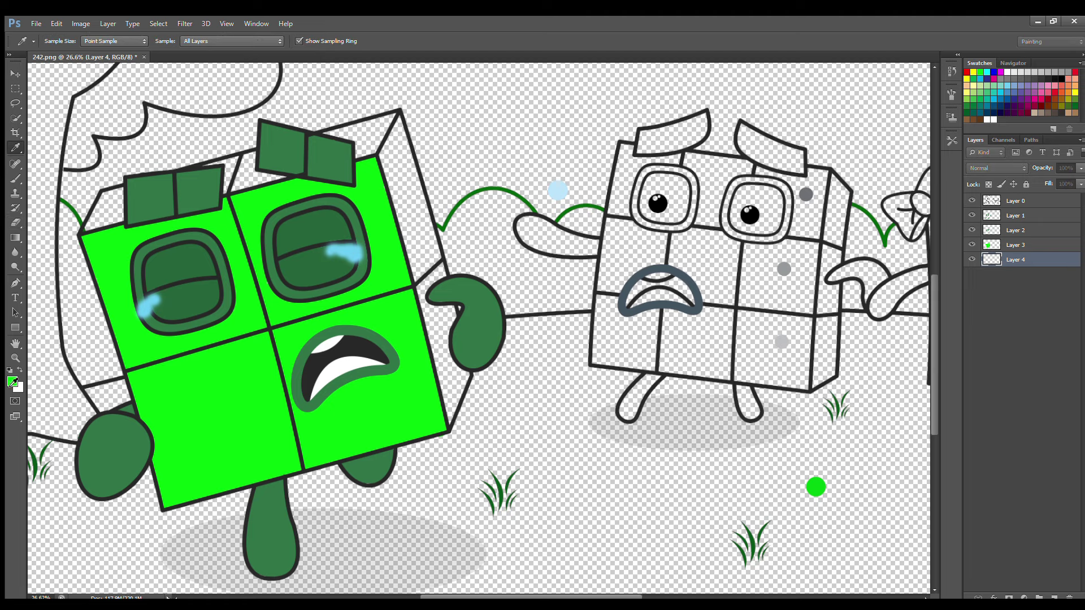
key(b)
drag(122, 215, 108, 243)
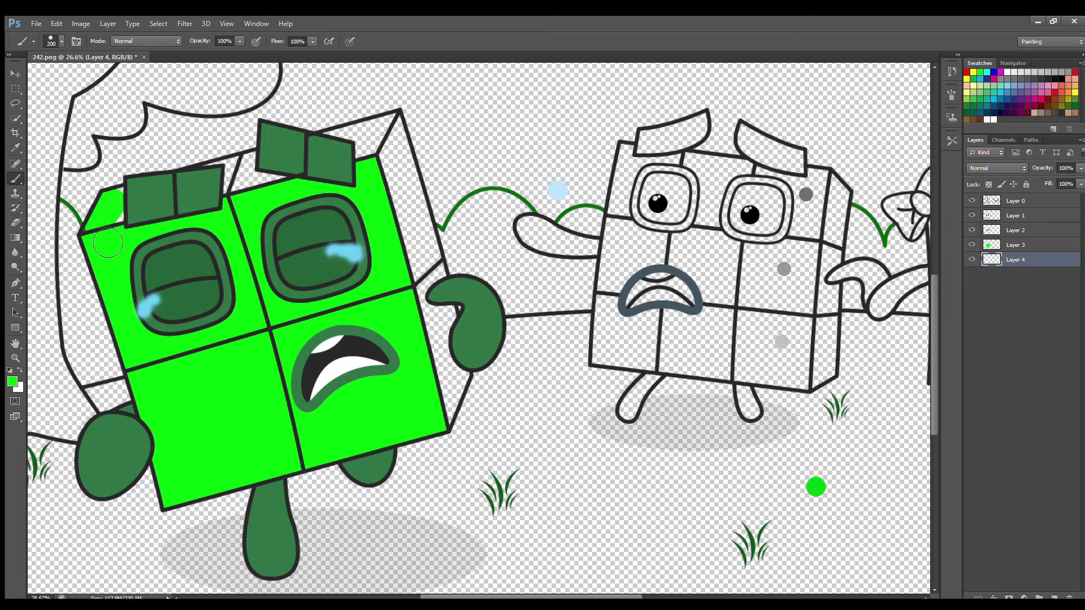
mouse_move(180, 210)
mouse_down()
mouse_move(261, 172)
mouse_move(306, 186)
mouse_move(398, 133)
mouse_move(457, 403)
mouse_move(428, 311)
mouse_move(359, 274)
mouse_up()
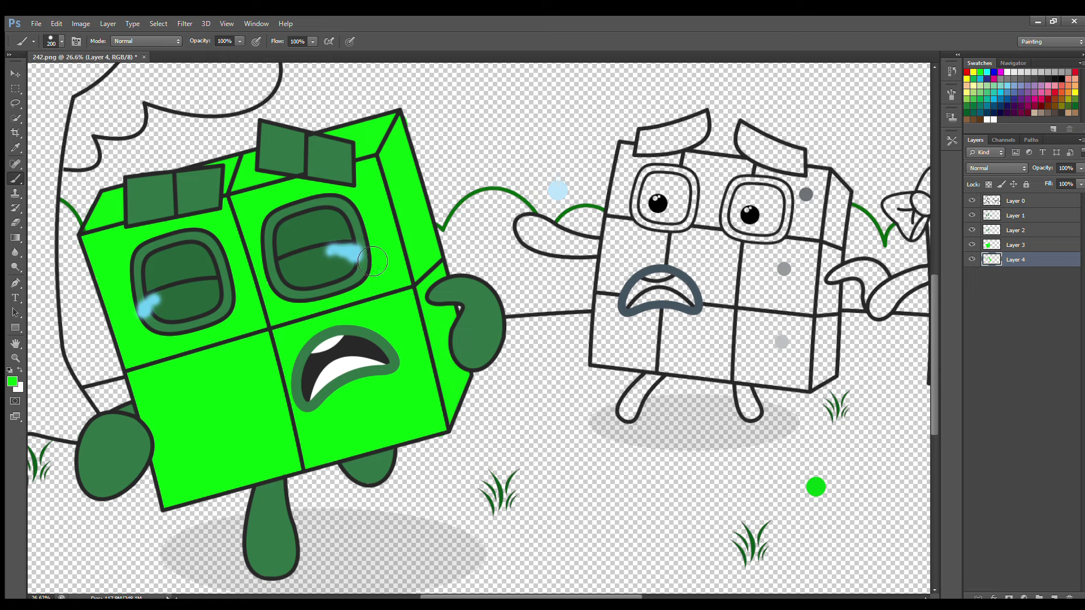
- Paint the middle character's eyeballs and the light parts inside its mouth white on Layer 1
click(1015, 215)
alt+click(774, 229)
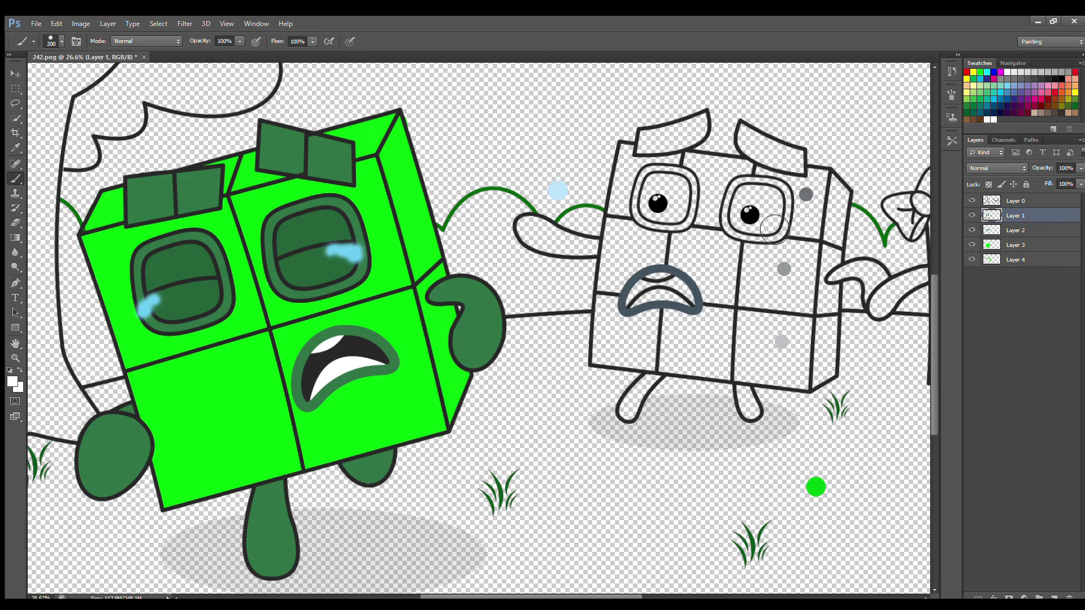
mouse_move(747, 194)
mouse_down()
mouse_move(740, 225)
mouse_move(765, 231)
mouse_move(780, 203)
mouse_move(758, 194)
mouse_move(773, 218)
mouse_up()
mouse_move(653, 184)
mouse_down()
mouse_move(650, 215)
mouse_move(682, 213)
mouse_move(684, 187)
mouse_move(673, 193)
mouse_up()
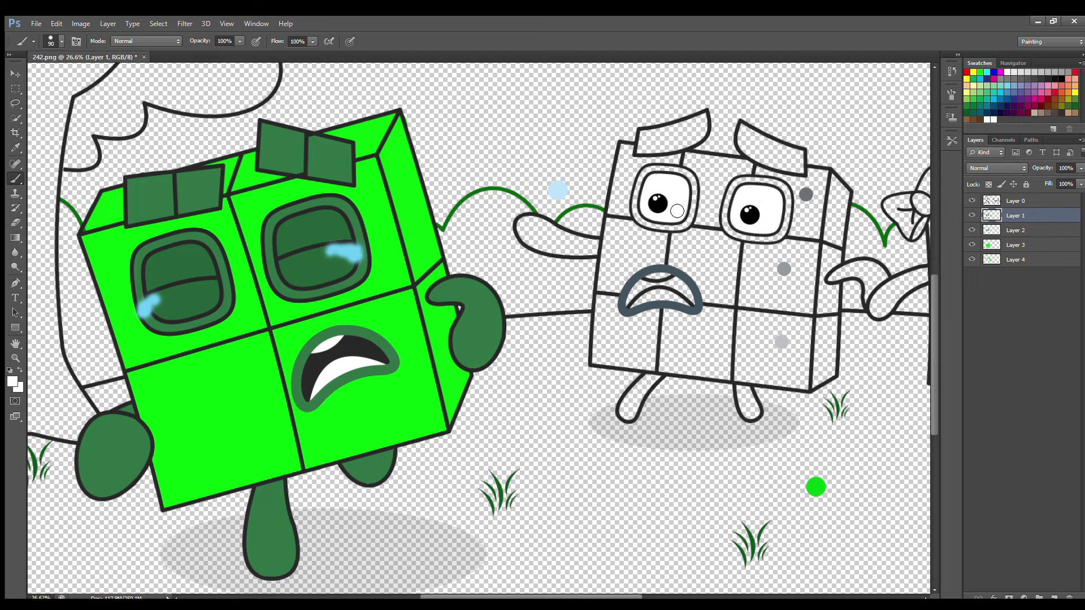
mouse_move(567, 594)
mouse_down()
mouse_move(630, 595)
mouse_move(583, 595)
mouse_up()
scroll(574, 525, up, 3)
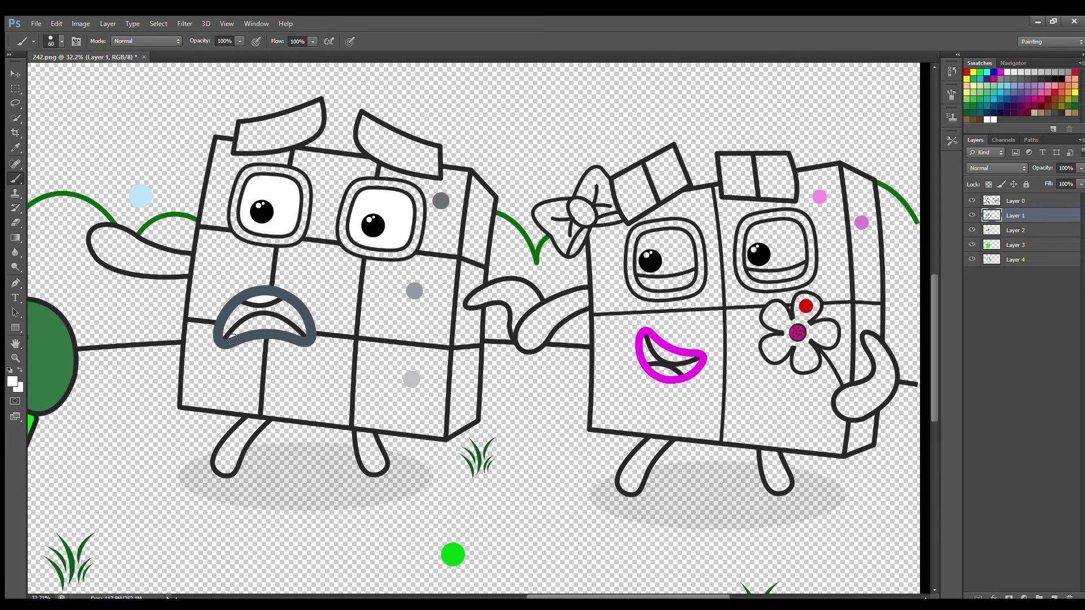
drag(232, 339, 284, 323)
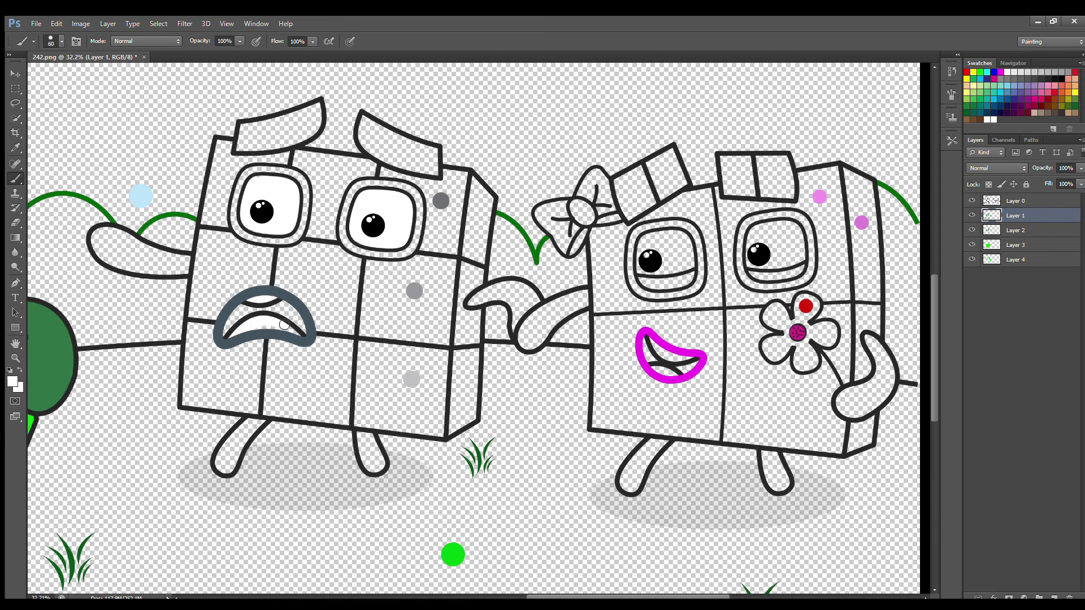
- Fill the middle character's two arms and two legs with the slate blue of its mouth outline
click(15, 148)
click(16, 178)
mouse_move(189, 262)
mouse_down()
mouse_move(104, 235)
mouse_move(104, 253)
mouse_move(122, 267)
mouse_move(185, 274)
mouse_move(109, 244)
mouse_up()
mouse_move(477, 304)
mouse_down()
mouse_move(503, 292)
mouse_move(519, 315)
mouse_up()
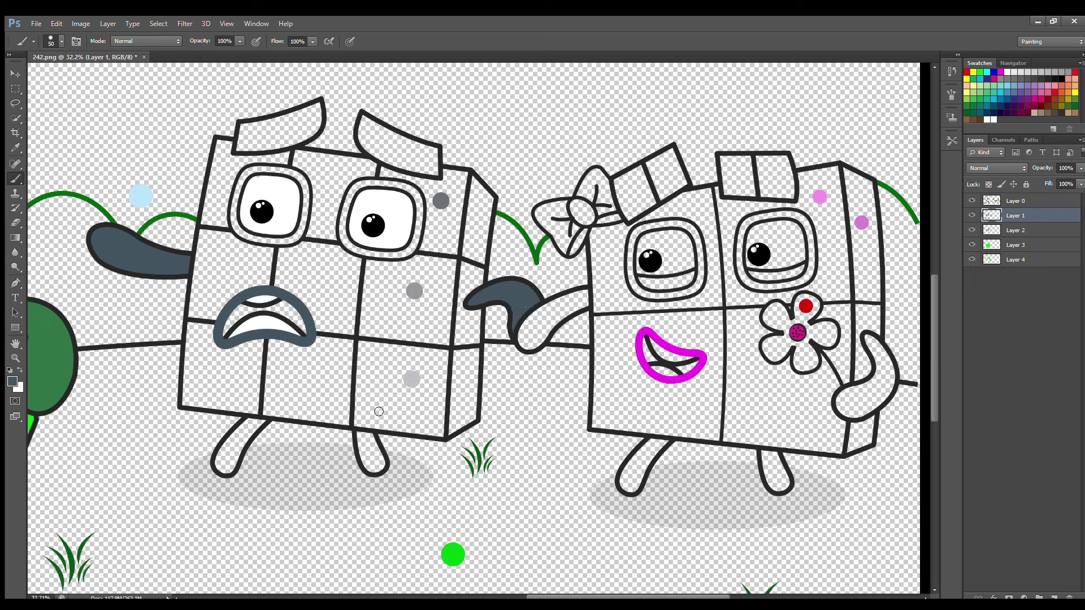
mouse_move(359, 436)
mouse_down()
mouse_move(373, 470)
mouse_move(370, 439)
mouse_up()
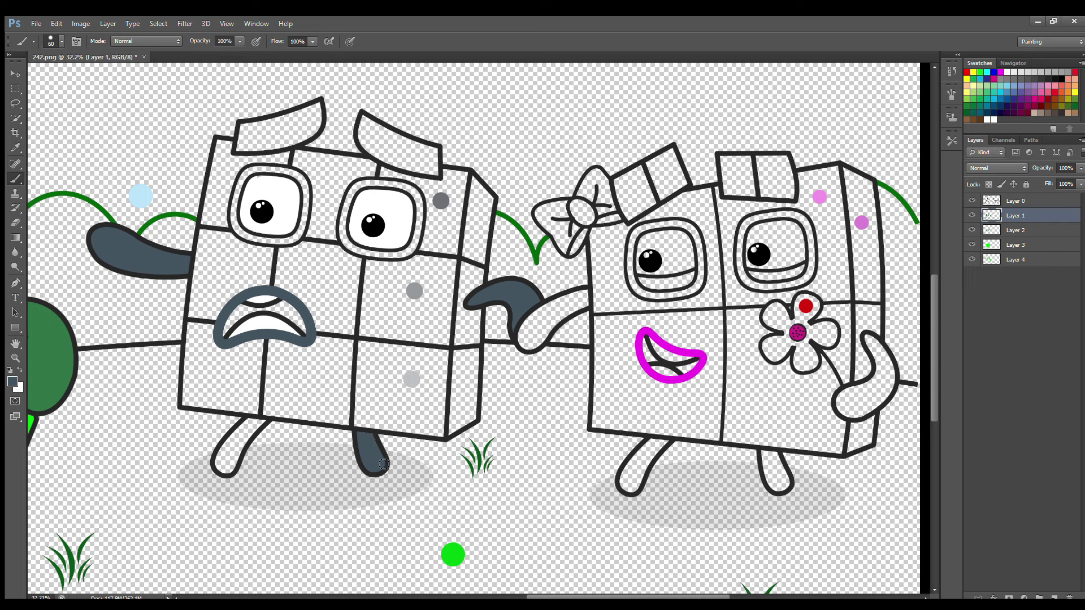
mouse_move(254, 422)
mouse_down()
mouse_move(223, 468)
mouse_move(264, 423)
mouse_up()
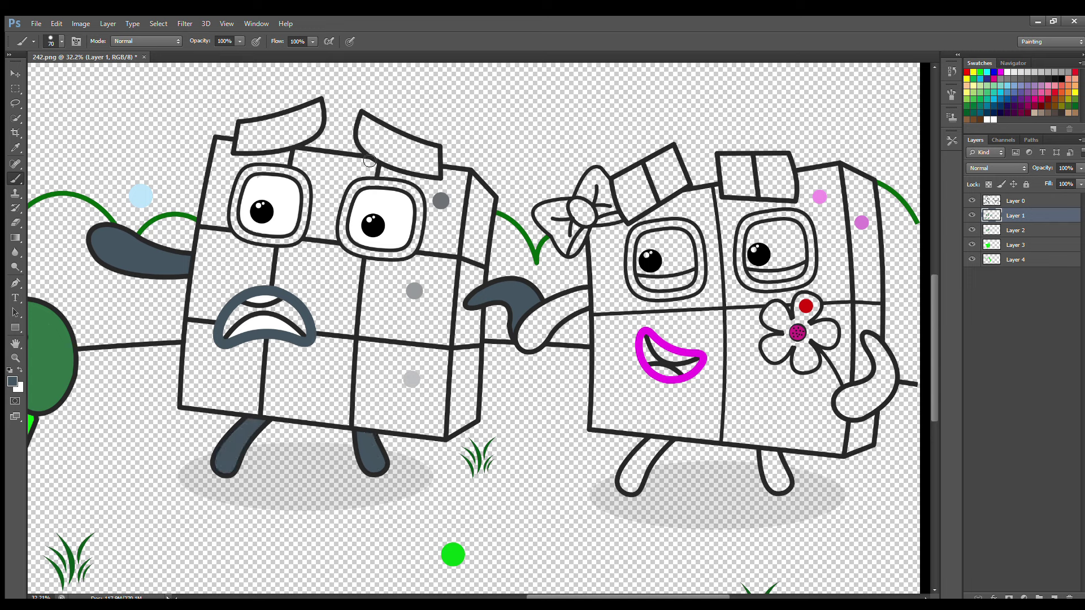
- Paint the middle character's eyebrows slate blue on Layer 1 and its eye frames slate blue on Layer 2
key(bracketright)
mouse_move(364, 119)
mouse_down()
mouse_move(380, 156)
mouse_move(437, 173)
mouse_move(434, 155)
mouse_move(380, 132)
mouse_move(410, 156)
mouse_up()
mouse_move(250, 136)
mouse_down()
mouse_move(246, 148)
mouse_move(276, 147)
mouse_move(316, 112)
mouse_move(261, 131)
mouse_move(309, 126)
mouse_up()
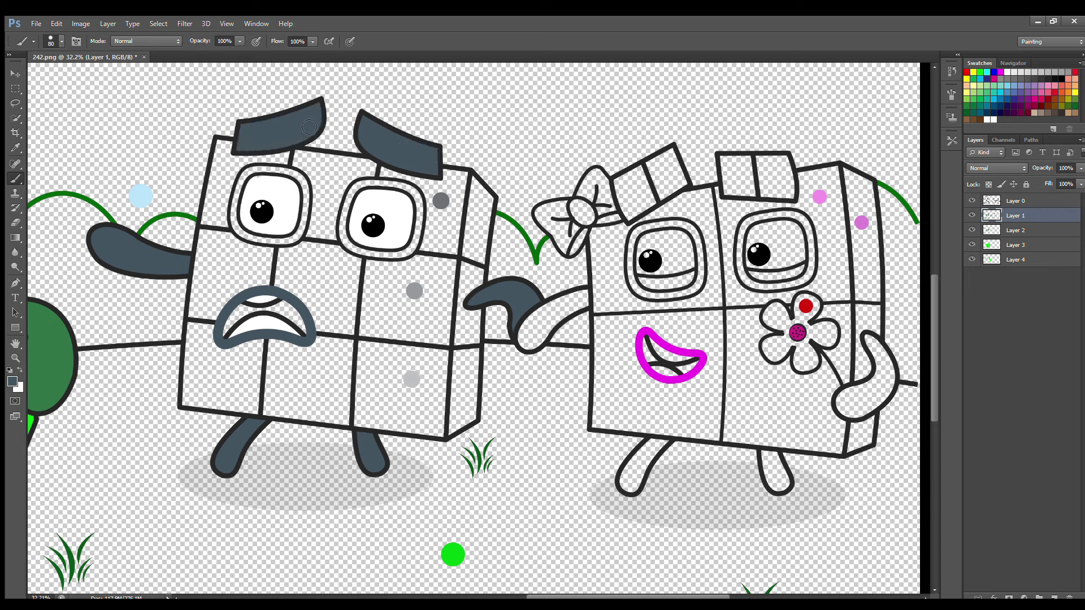
click(1015, 230)
mouse_move(375, 189)
mouse_down()
mouse_move(346, 217)
mouse_move(357, 252)
mouse_move(400, 255)
mouse_move(423, 215)
mouse_move(390, 182)
mouse_move(367, 187)
mouse_up()
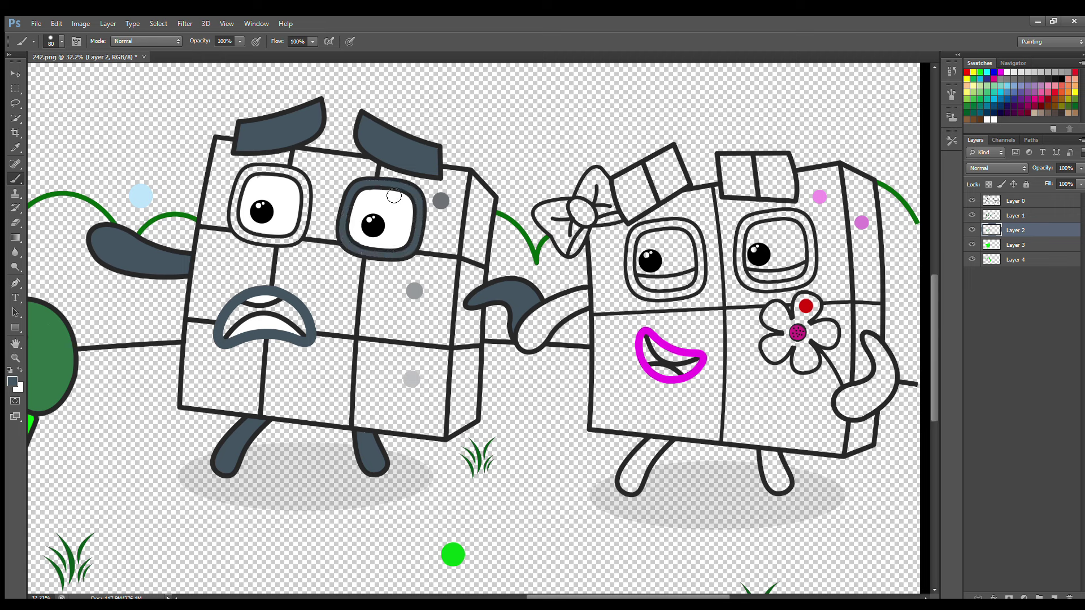
mouse_move(251, 170)
mouse_down()
mouse_move(238, 221)
mouse_move(250, 237)
mouse_move(283, 241)
mouse_move(302, 229)
mouse_move(308, 196)
mouse_move(253, 178)
mouse_up()
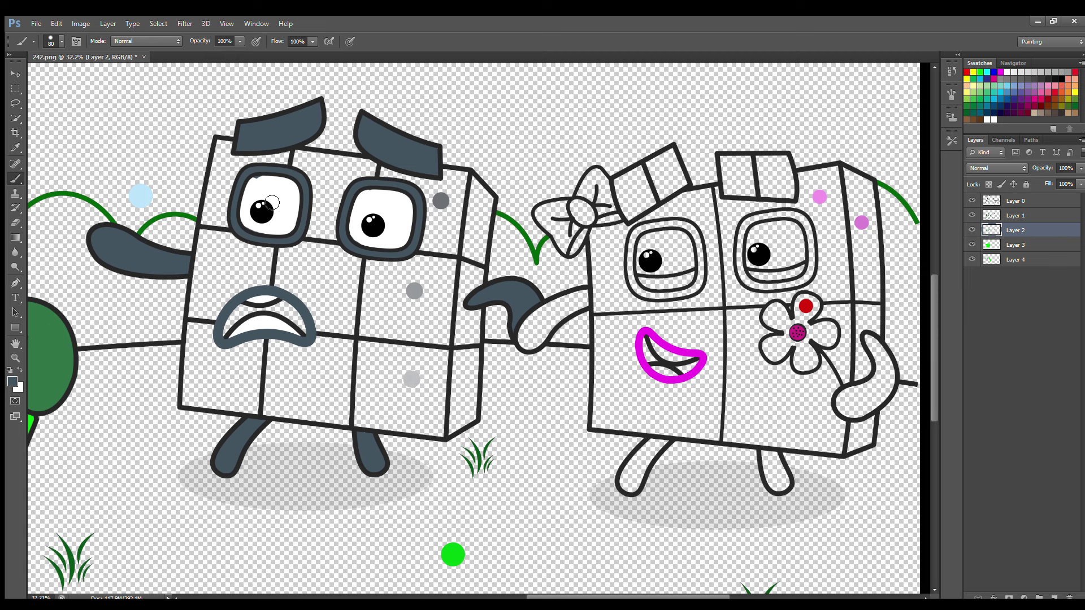
- Fill the dark inside of the middle character's mouth with near-black on Layer 2
key(i)
key(b)
mouse_move(229, 331)
mouse_down()
mouse_move(280, 308)
mouse_move(294, 323)
mouse_up()
- Paint the upper row of the middle character's blocks dark grey on Layer 3, including the side face
key(alt+bracketleft)
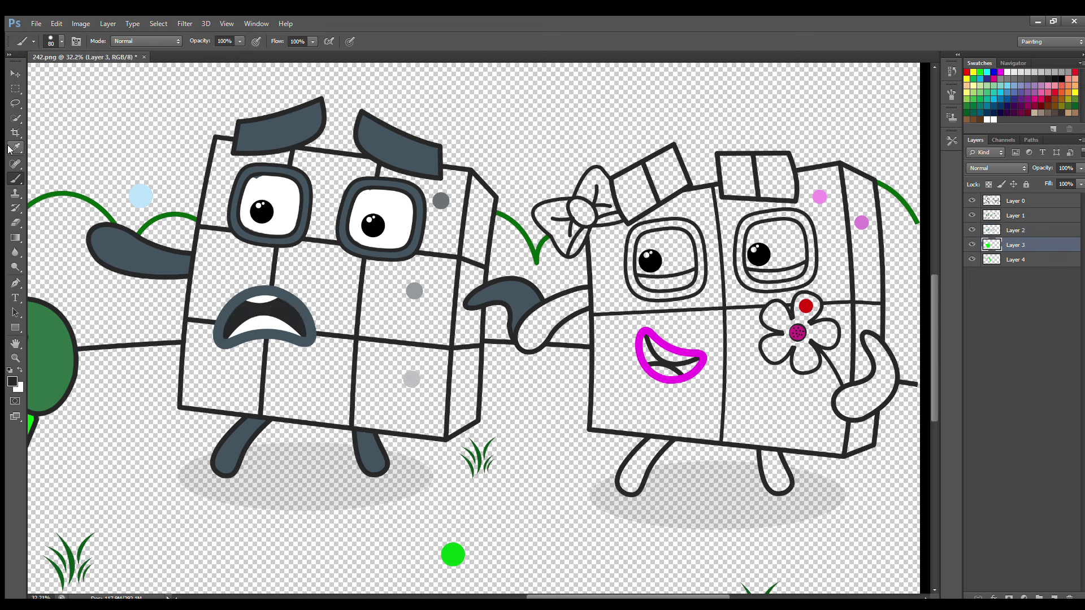
alt+click(246, 169)
mouse_move(220, 144)
mouse_down()
mouse_move(207, 225)
mouse_move(332, 240)
mouse_up()
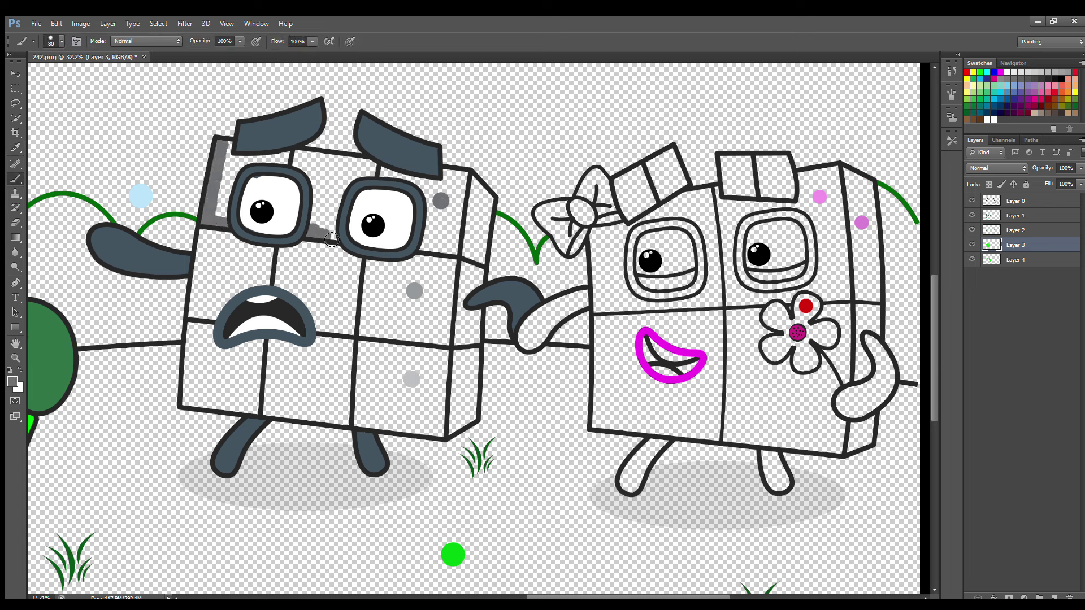
mouse_move(433, 249)
mouse_down()
mouse_move(484, 264)
mouse_move(488, 199)
mouse_move(438, 173)
mouse_move(232, 148)
mouse_move(240, 178)
mouse_move(475, 204)
mouse_move(482, 258)
mouse_move(333, 198)
mouse_move(277, 192)
mouse_move(247, 215)
mouse_up()
- Paint the middle character's bottom row of blocks light grey with a size 125 brush, using the colour of its sample dot
key(bracketright)
key(bracketright)
key(bracketright)
alt+click(414, 382)
mouse_move(197, 331)
mouse_down()
mouse_move(199, 405)
mouse_move(473, 424)
mouse_move(475, 364)
mouse_move(296, 352)
mouse_move(220, 361)
mouse_move(429, 390)
mouse_move(361, 401)
mouse_move(225, 395)
mouse_move(365, 391)
mouse_up()
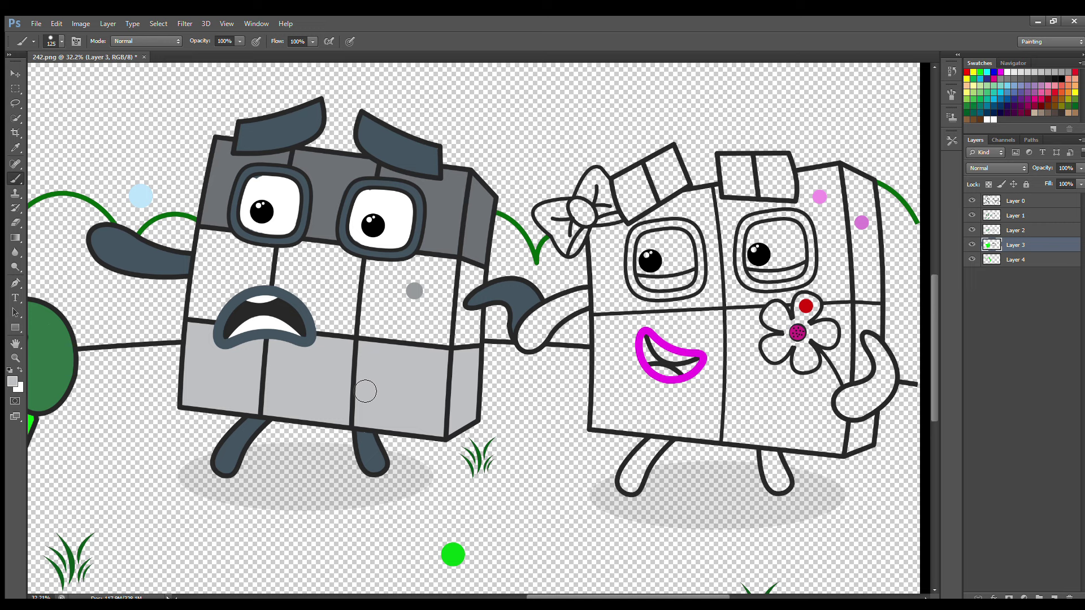
- Paint the middle row of the middle character's blocks mid-grey on Layer 4, including the side face, using its sample dot's colour
click(1015, 260)
alt+click(414, 290)
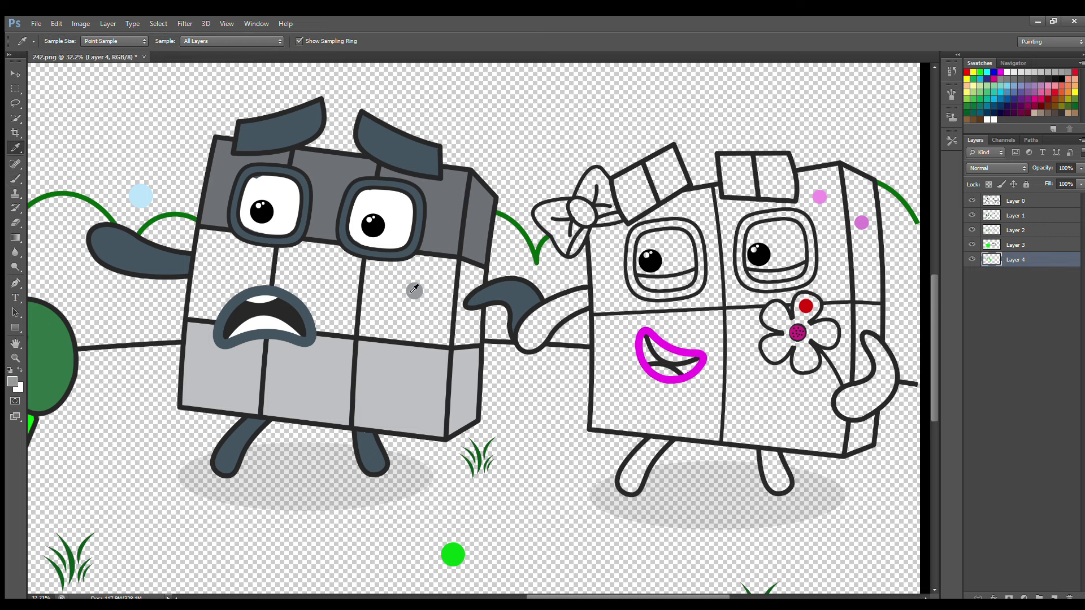
mouse_move(209, 233)
mouse_down()
mouse_move(218, 327)
mouse_move(437, 338)
mouse_move(469, 317)
mouse_move(317, 262)
mouse_move(447, 325)
mouse_move(282, 289)
mouse_move(423, 301)
mouse_up()
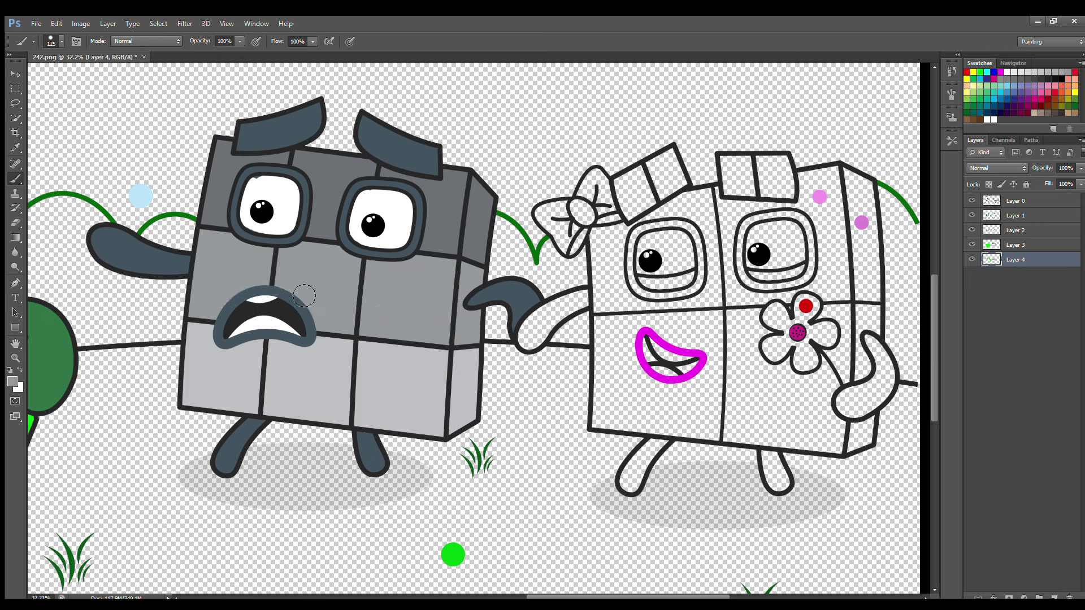
- On Layer 1, paint the right character's bow dark magenta with a size 70 brush and the whites of the eyes and teeth white
key(i)
key(b)
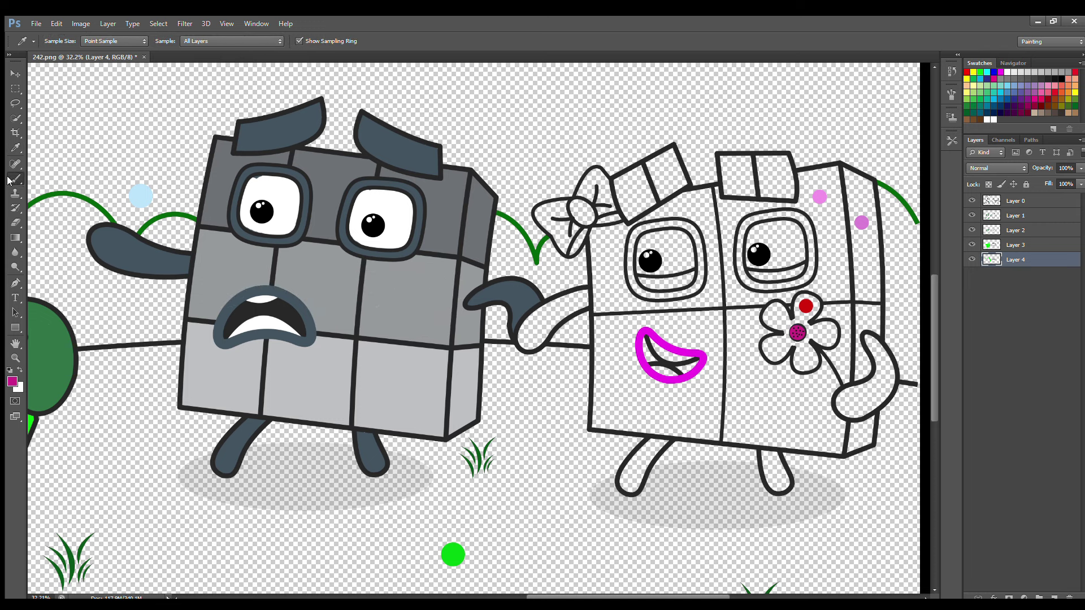
key(alt+bracketright)
key(alt+bracketright)
key(alt+bracketright)
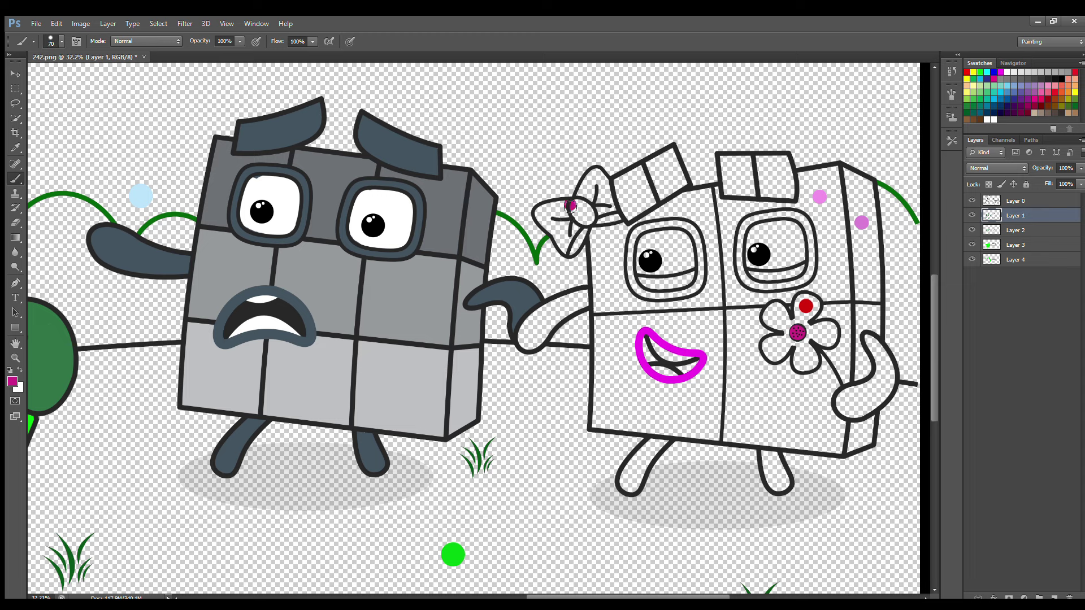
mouse_move(570, 206)
mouse_down()
mouse_move(540, 217)
mouse_move(572, 257)
mouse_move(610, 223)
mouse_move(613, 195)
mouse_move(592, 180)
mouse_move(600, 202)
mouse_move(575, 236)
mouse_up()
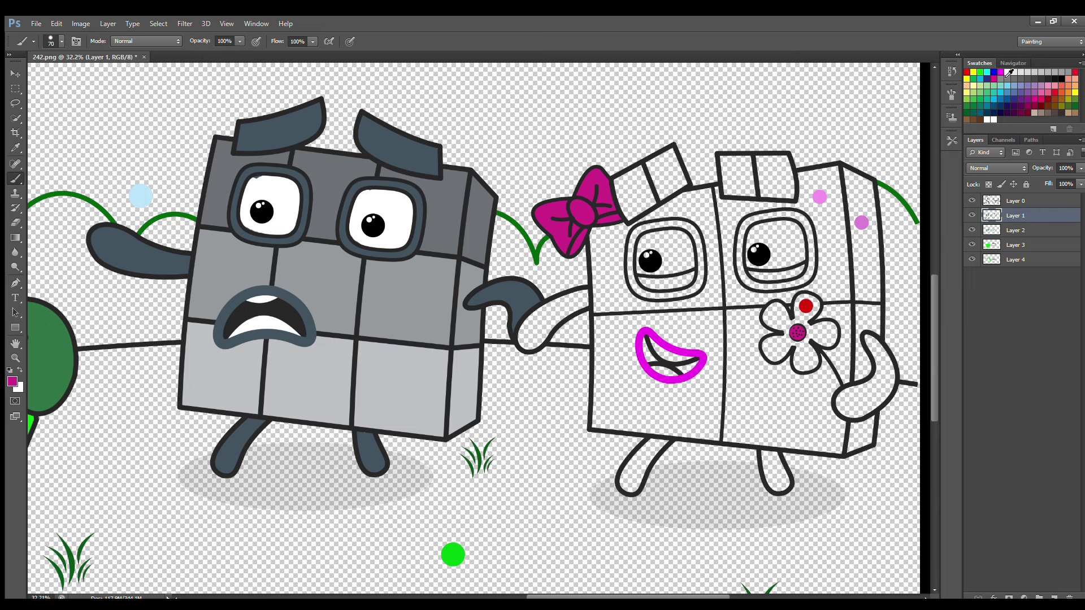
mouse_move(671, 270)
mouse_down()
mouse_move(686, 241)
mouse_move(657, 246)
mouse_move(685, 251)
mouse_up()
mouse_move(757, 255)
mouse_down()
mouse_move(781, 266)
mouse_move(779, 227)
mouse_move(775, 252)
mouse_up()
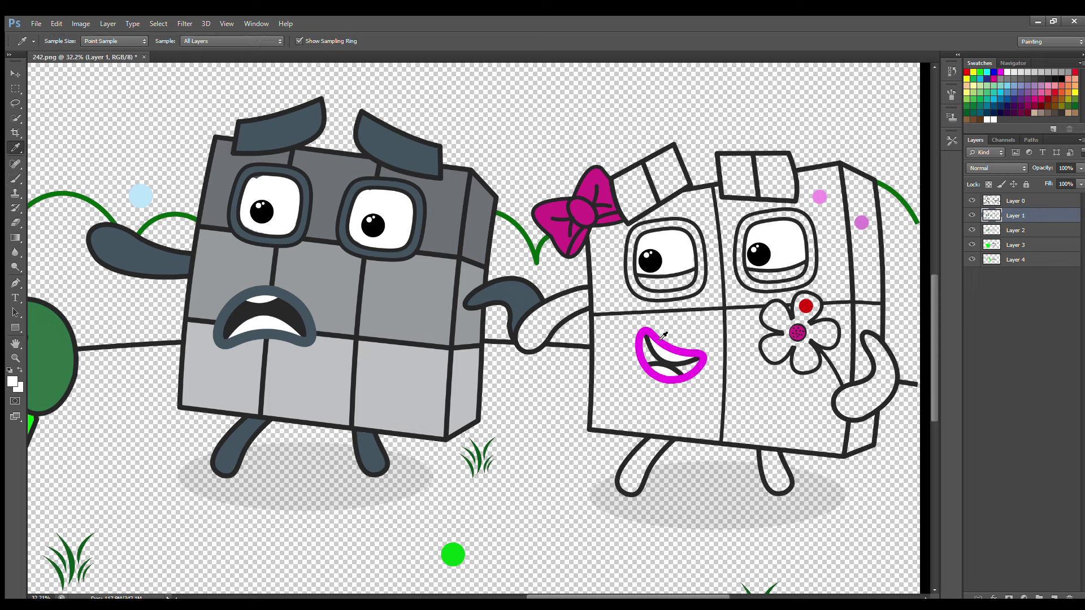
- Paint the right character's arms and legs bright magenta on Layer 1, using the colour sampled from the lips
alt+click(660, 343)
mouse_move(579, 297)
mouse_down()
mouse_move(535, 322)
mouse_move(525, 341)
mouse_move(535, 346)
mouse_move(584, 304)
mouse_up()
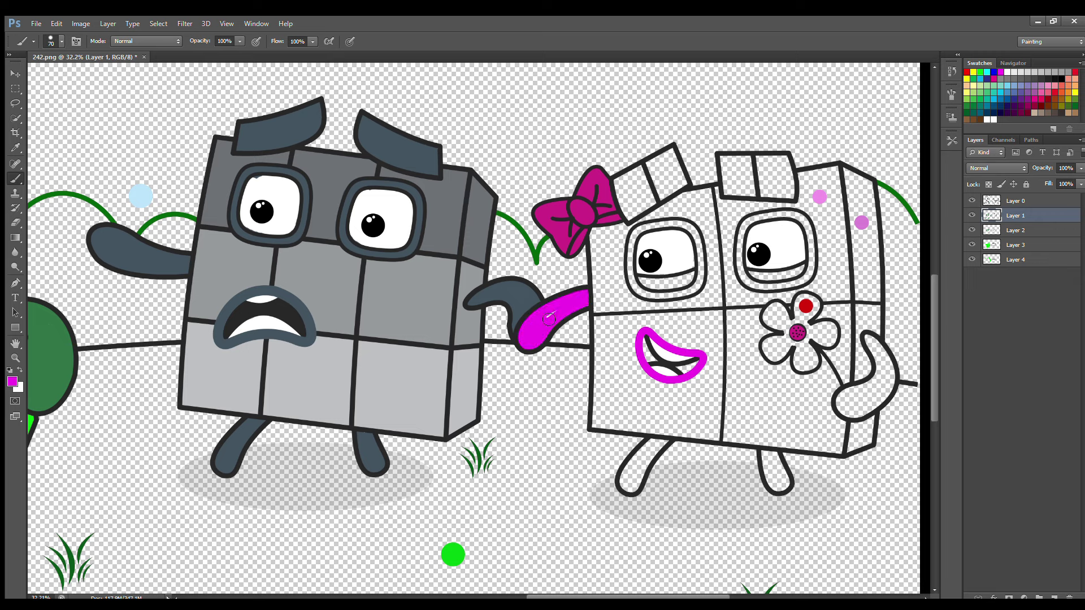
drag(656, 446, 631, 473)
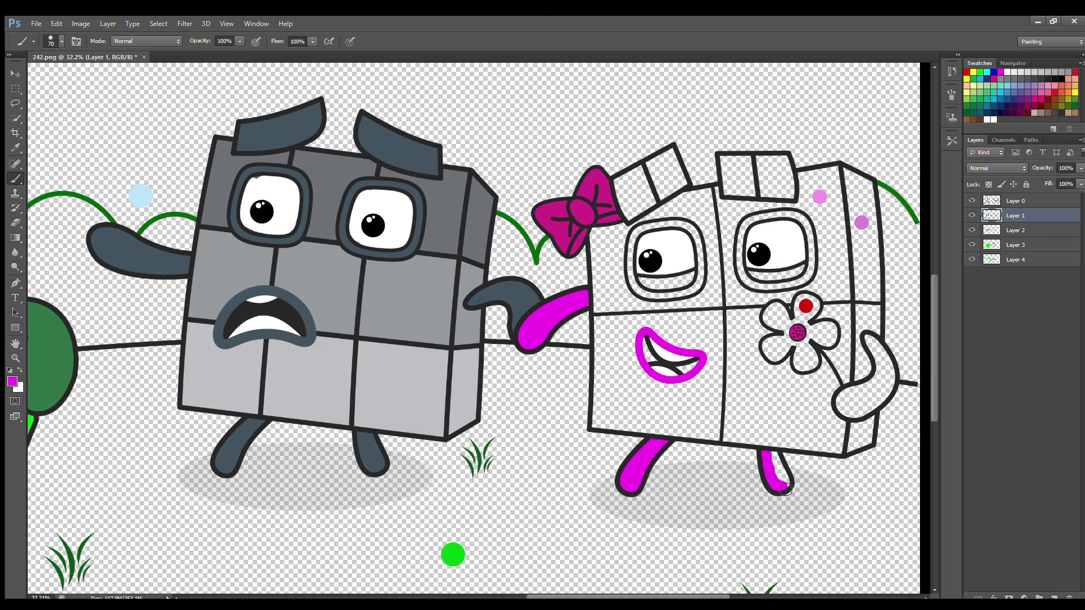
mouse_move(870, 342)
mouse_down()
mouse_move(887, 389)
mouse_move(844, 412)
mouse_move(880, 380)
mouse_up()
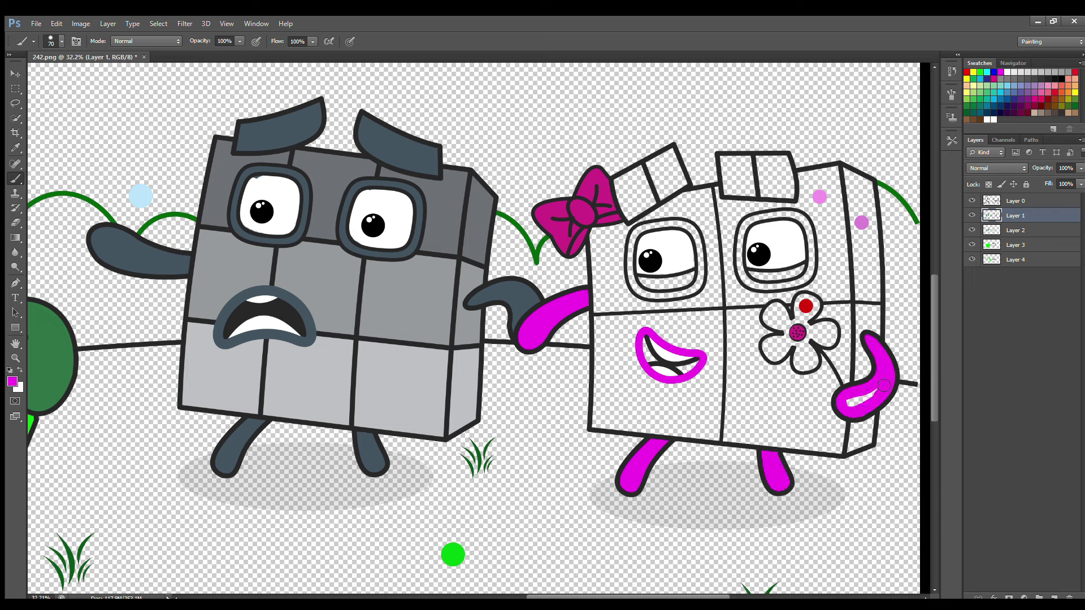
- Paint both of the right character's two-block eyebrows bright magenta on Layer 1
click(1021, 230)
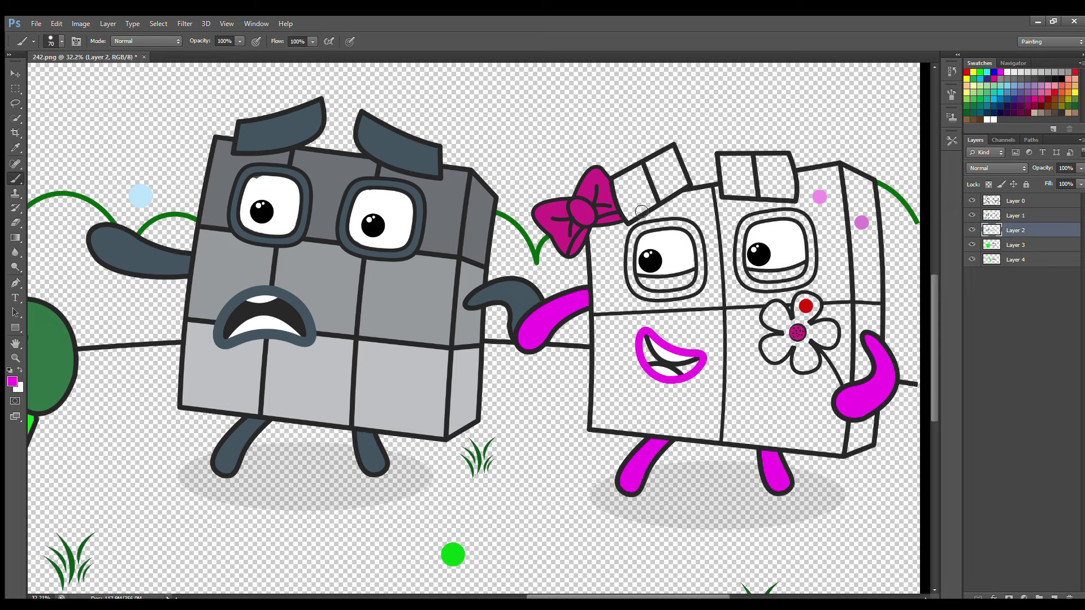
click(1020, 214)
mouse_move(618, 178)
mouse_down()
mouse_move(631, 218)
mouse_move(678, 188)
mouse_move(673, 155)
mouse_move(629, 182)
mouse_move(667, 165)
mouse_move(632, 200)
mouse_move(665, 176)
mouse_move(729, 172)
mouse_move(729, 189)
mouse_move(789, 197)
mouse_move(783, 160)
mouse_move(747, 161)
mouse_move(763, 170)
mouse_move(738, 181)
mouse_move(779, 176)
mouse_up()
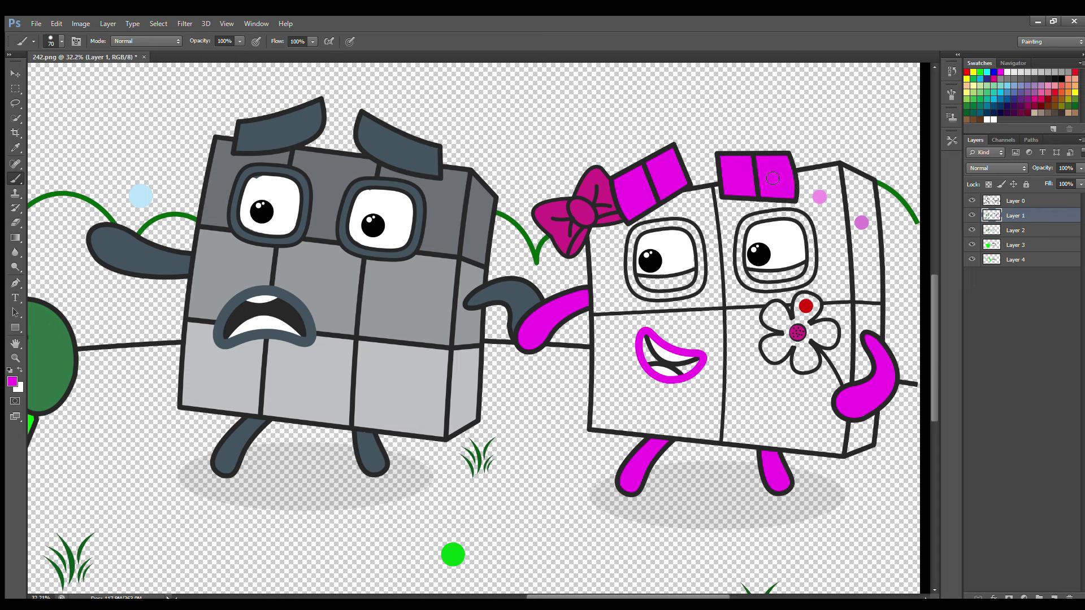
key(ctrl+z)
- Paint the right character's eye frames and lower eyelids bright magenta on Layer 2
click(1019, 230)
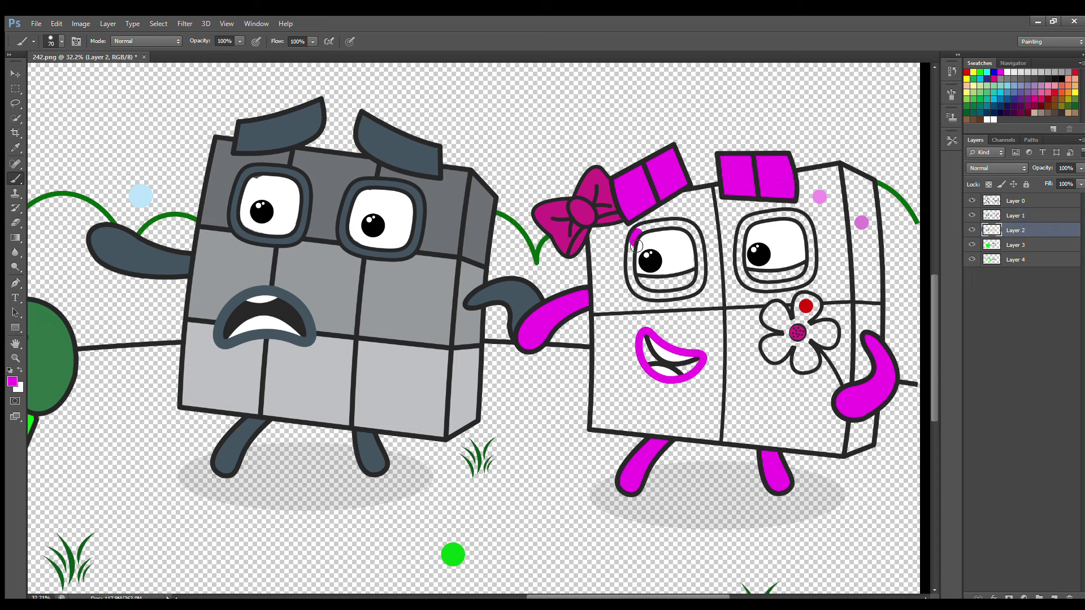
mouse_move(633, 280)
mouse_down()
mouse_move(669, 299)
mouse_move(703, 276)
mouse_move(701, 250)
mouse_up()
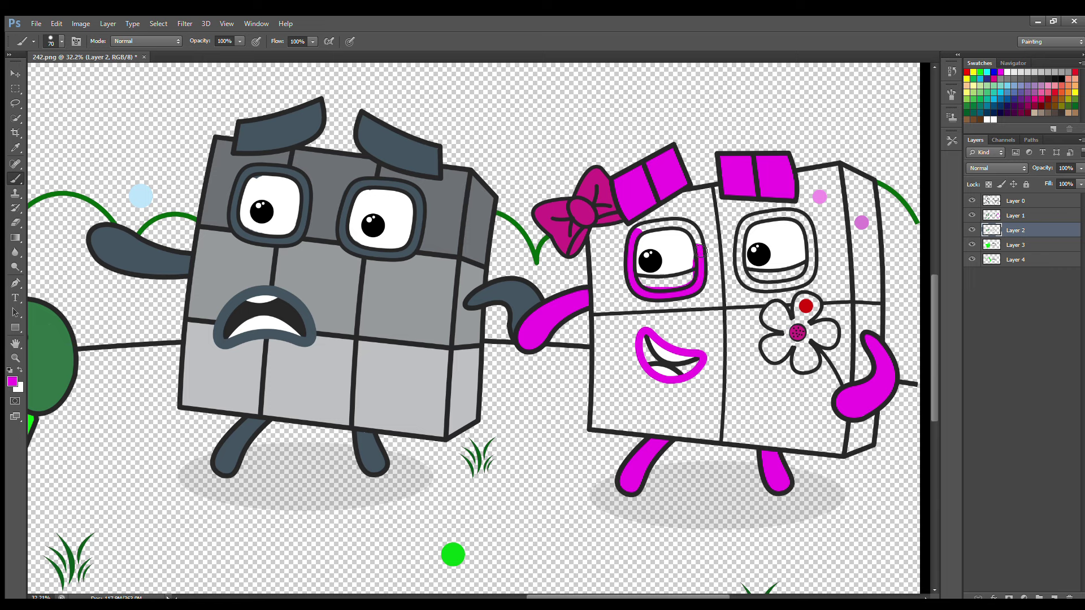
drag(654, 281, 645, 279)
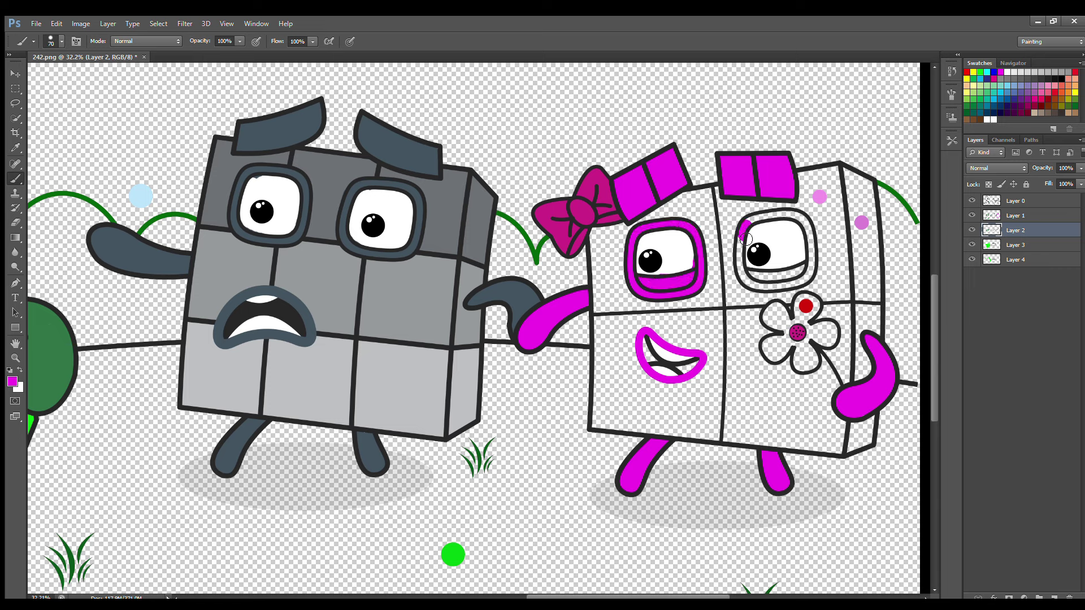
mouse_move(746, 275)
mouse_down()
mouse_move(806, 277)
mouse_move(812, 240)
mouse_move(798, 220)
mouse_move(752, 228)
mouse_move(760, 273)
mouse_move(794, 278)
mouse_move(751, 277)
mouse_up()
- Paint the petals of the right character's flower red on Layer 1, using the colour of the sample dot on the petal
click(1015, 216)
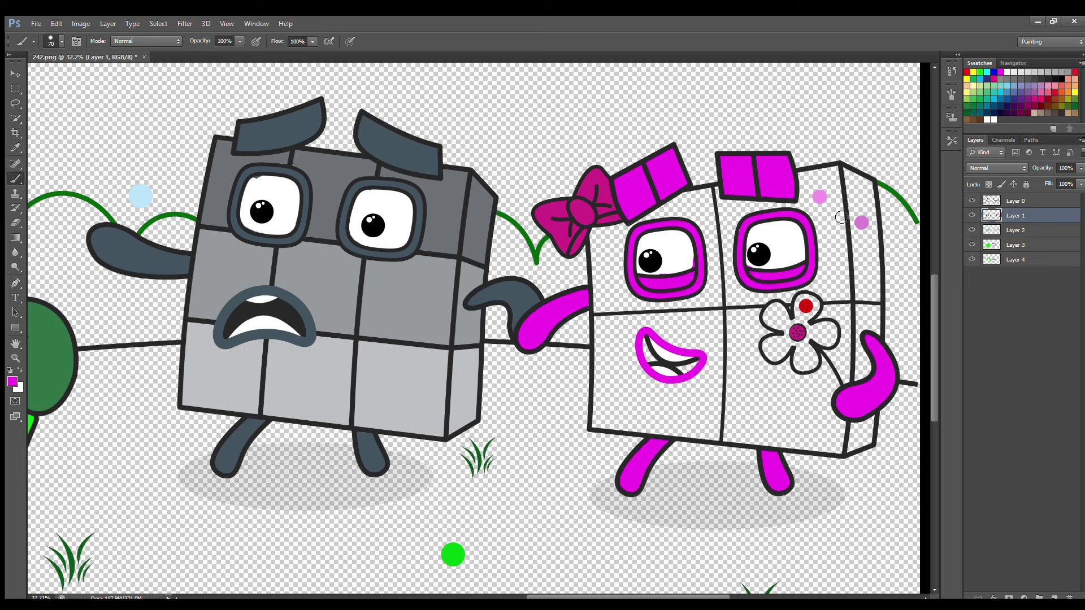
key(i)
key(b)
mouse_move(772, 315)
mouse_down()
mouse_move(769, 352)
mouse_move(801, 349)
mouse_move(800, 365)
mouse_move(815, 366)
mouse_move(809, 343)
mouse_move(833, 332)
mouse_up()
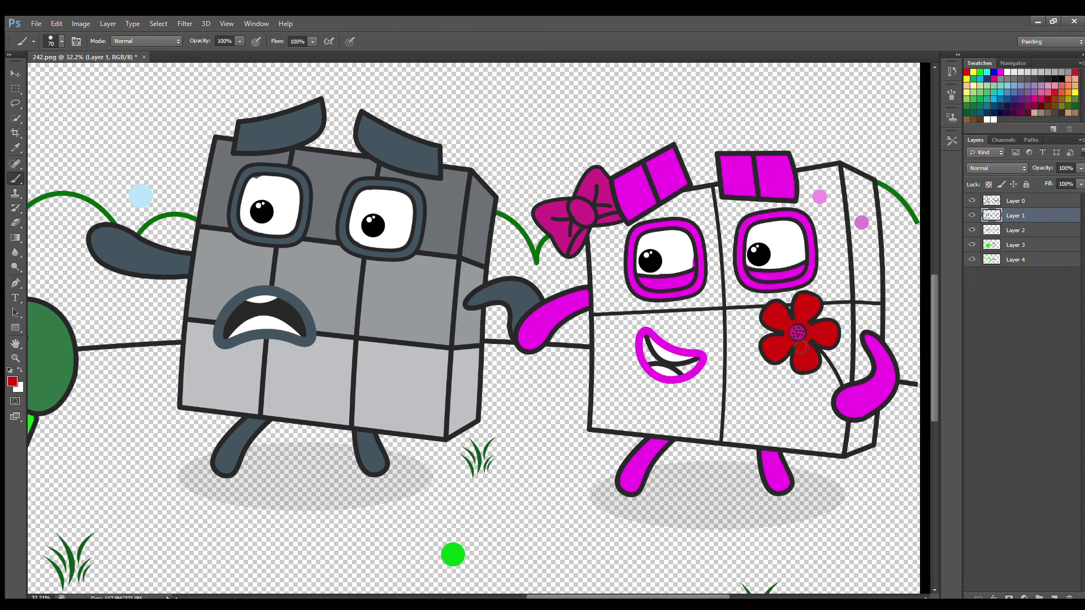
- Fill the dark inside of the right character's mouth with near-black on Layer 2, using the outline colour
alt+click(661, 360)
drag(647, 342, 686, 367)
key(ctrl+z)
key(alt+bracketleft)
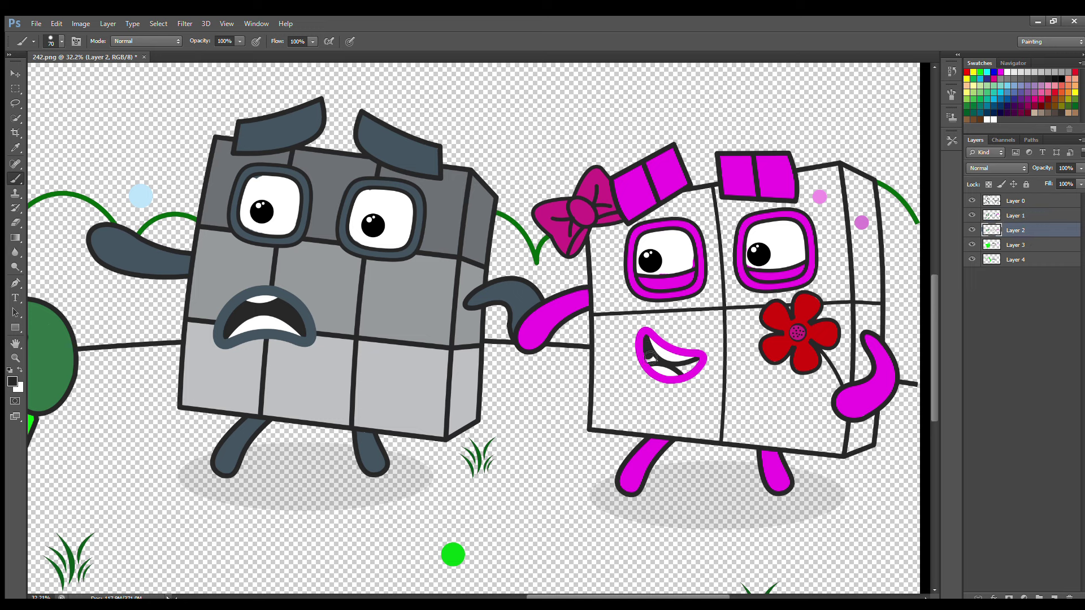
- Paint the front faces of the right character's four blocks pink on Layer 3, enlarging the brush to size 175
click(1012, 244)
key(i)
click(737, 249)
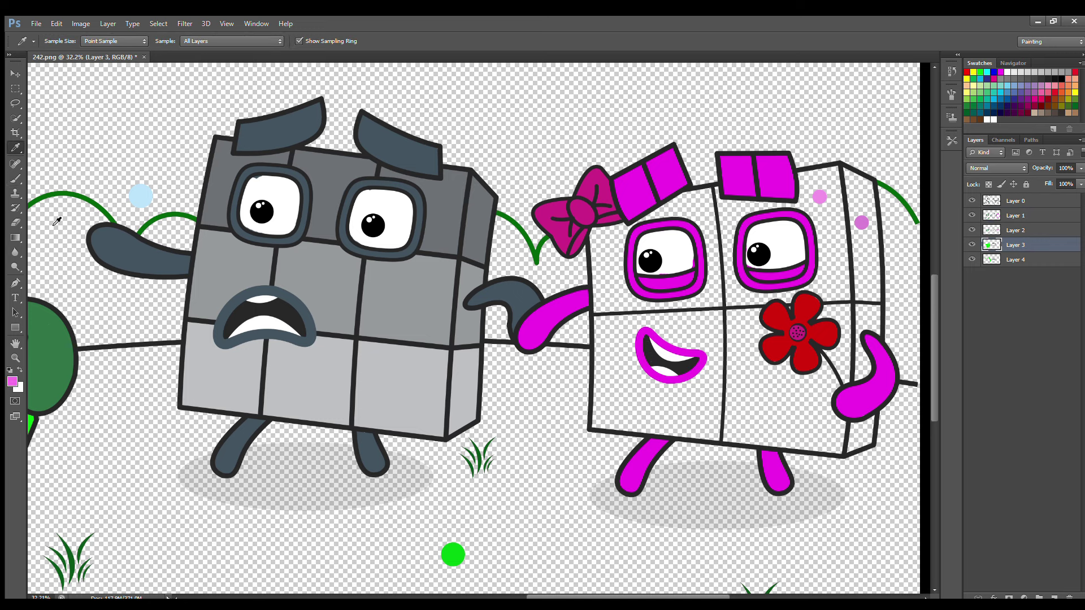
key(b)
mouse_move(605, 239)
mouse_down()
mouse_move(603, 424)
mouse_move(843, 448)
mouse_move(837, 179)
mouse_move(668, 212)
mouse_move(613, 244)
mouse_move(636, 261)
mouse_move(823, 204)
mouse_move(722, 222)
mouse_move(765, 250)
mouse_move(627, 272)
mouse_move(628, 374)
mouse_move(642, 420)
mouse_move(816, 440)
mouse_move(837, 367)
mouse_move(831, 244)
mouse_move(647, 296)
mouse_move(745, 278)
mouse_move(650, 324)
mouse_move(675, 363)
mouse_move(813, 392)
mouse_move(646, 362)
mouse_move(797, 410)
mouse_up()
key(bracketright)
key(bracketright)
key(bracketright)
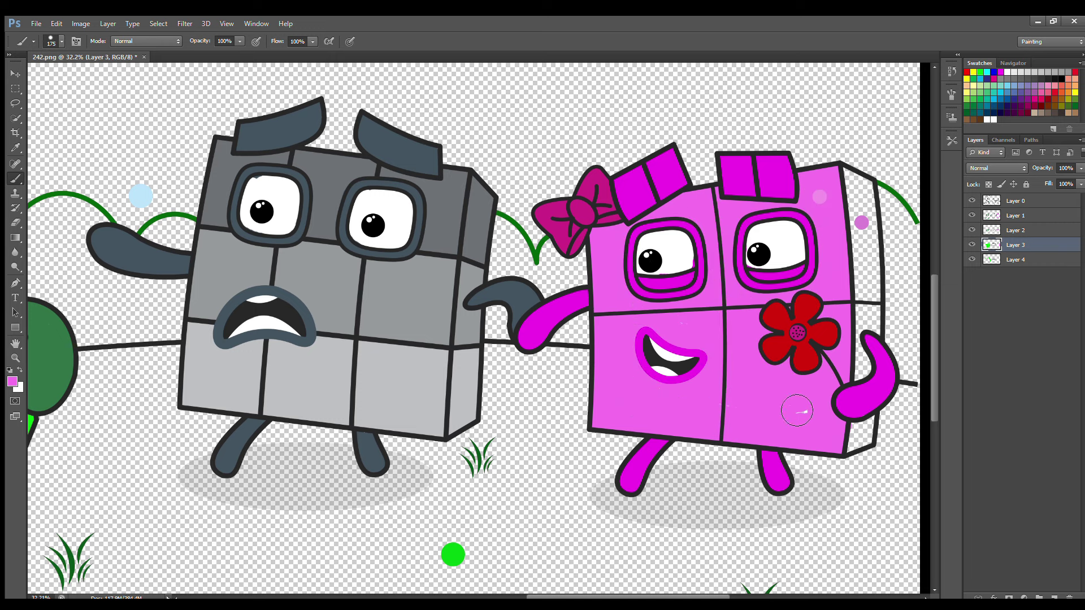
- Paint the right character's side face darker pink on Layer 4 and erase the leftover pink sample dots on Layer 0
click(1016, 260)
key(i)
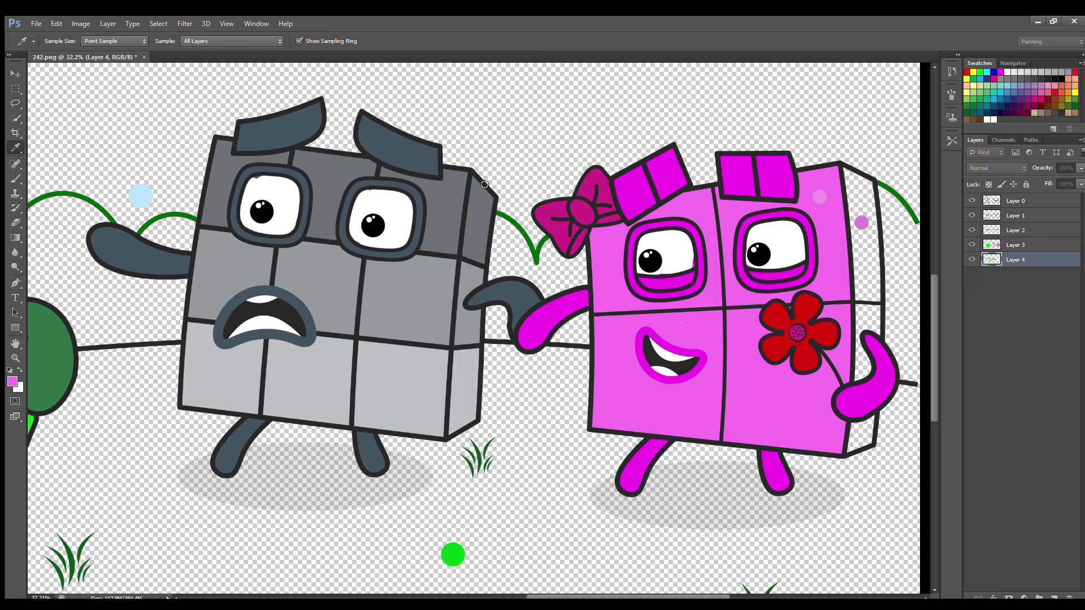
click(637, 178)
key(b)
mouse_move(848, 181)
mouse_down()
mouse_move(868, 201)
mouse_move(880, 297)
mouse_move(858, 449)
mouse_up()
click(1016, 201)
key(e)
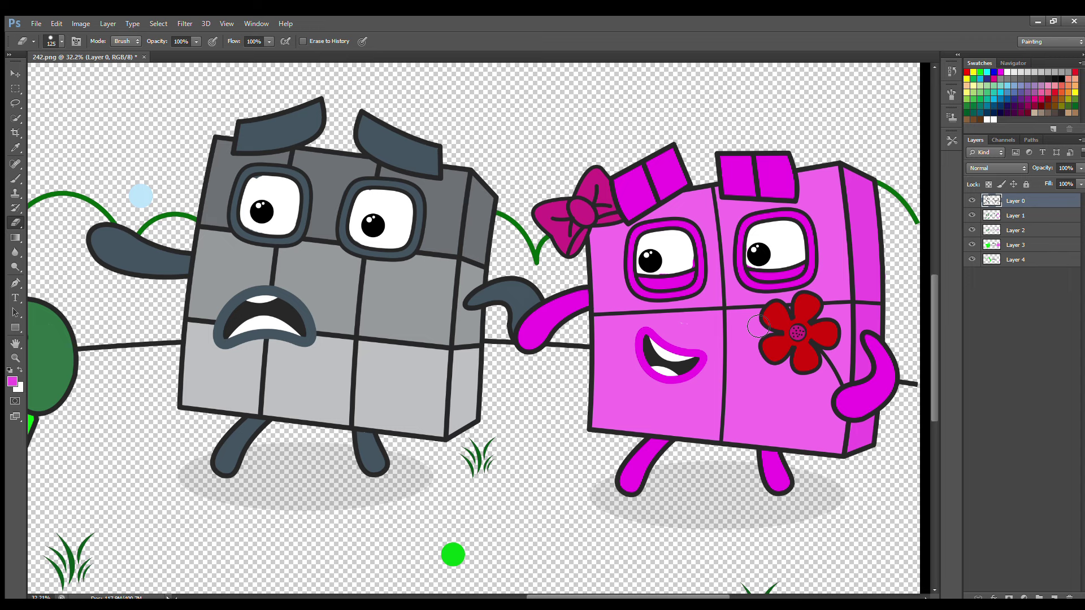
- Paint the tree's leftmost foliage clump green on Layer 1 with a size 125 brush, using the colour of its sample dot
scroll(778, 343, down, 1)
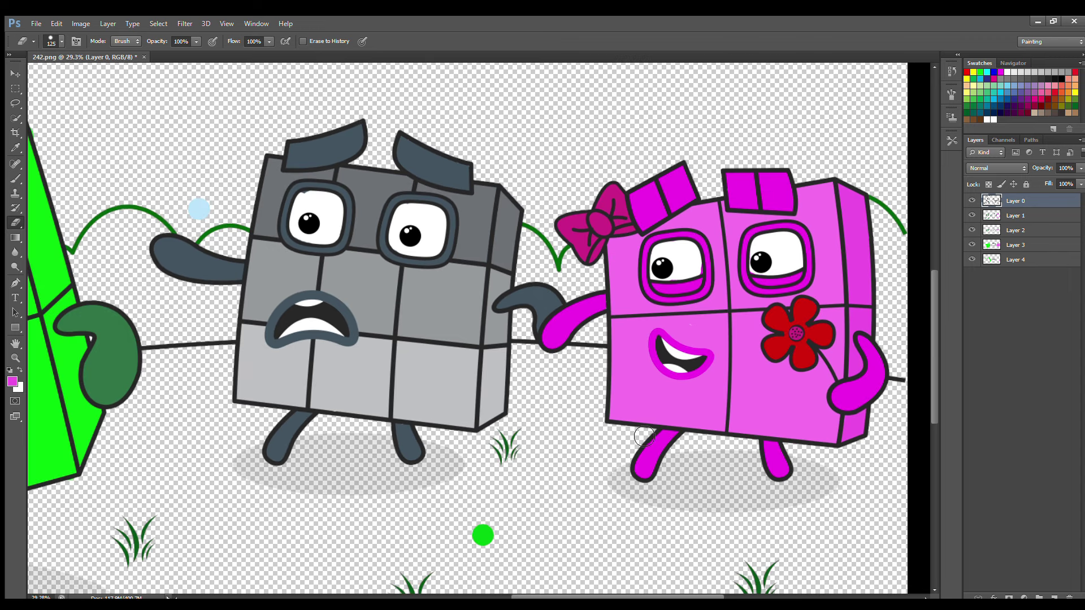
scroll(644, 436, down, 1)
scroll(604, 432, left, 10)
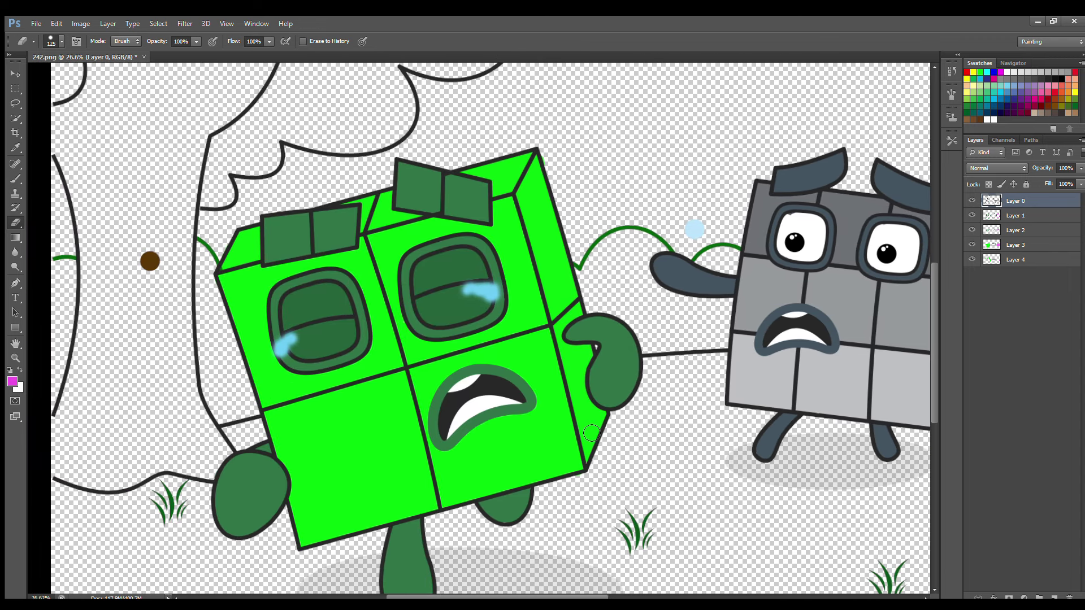
scroll(592, 433, down, 1)
scroll(656, 390, up, 3)
scroll(727, 346, down, 1)
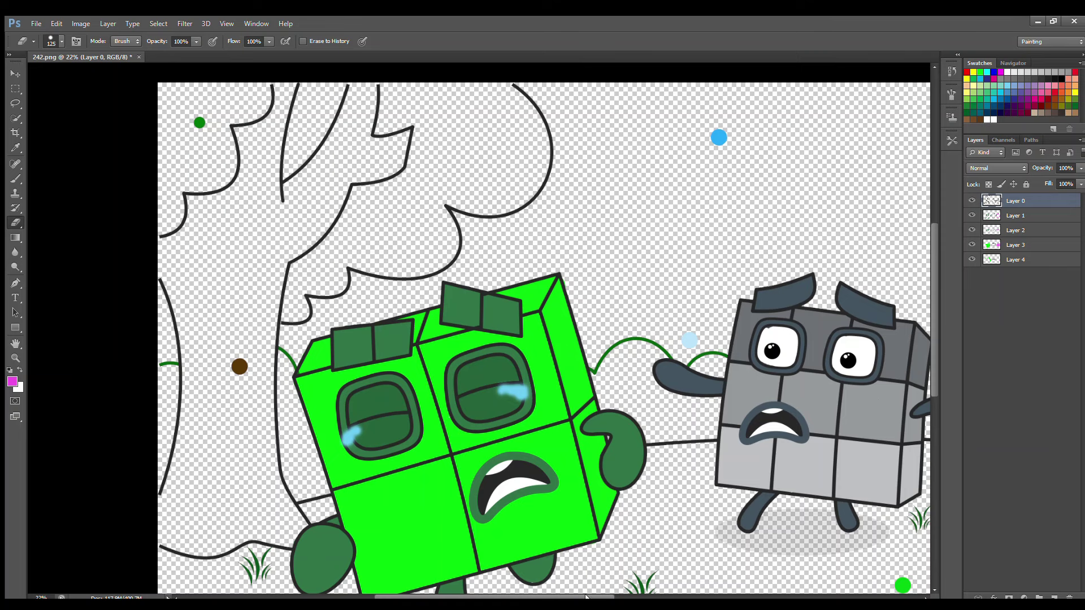
drag(586, 596, 620, 589)
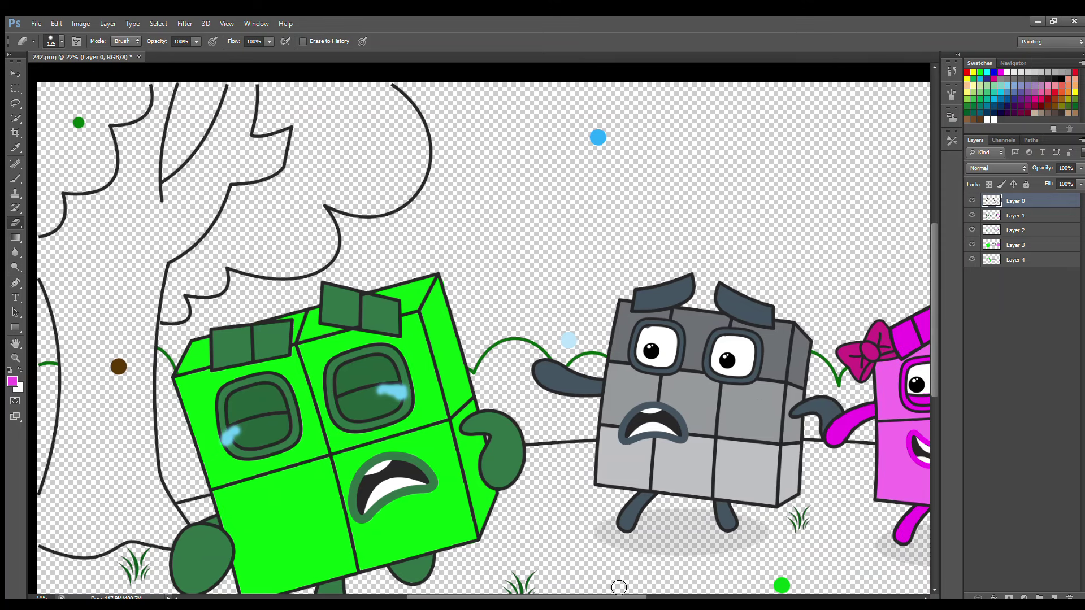
click(1015, 216)
click(15, 179)
alt+click(78, 122)
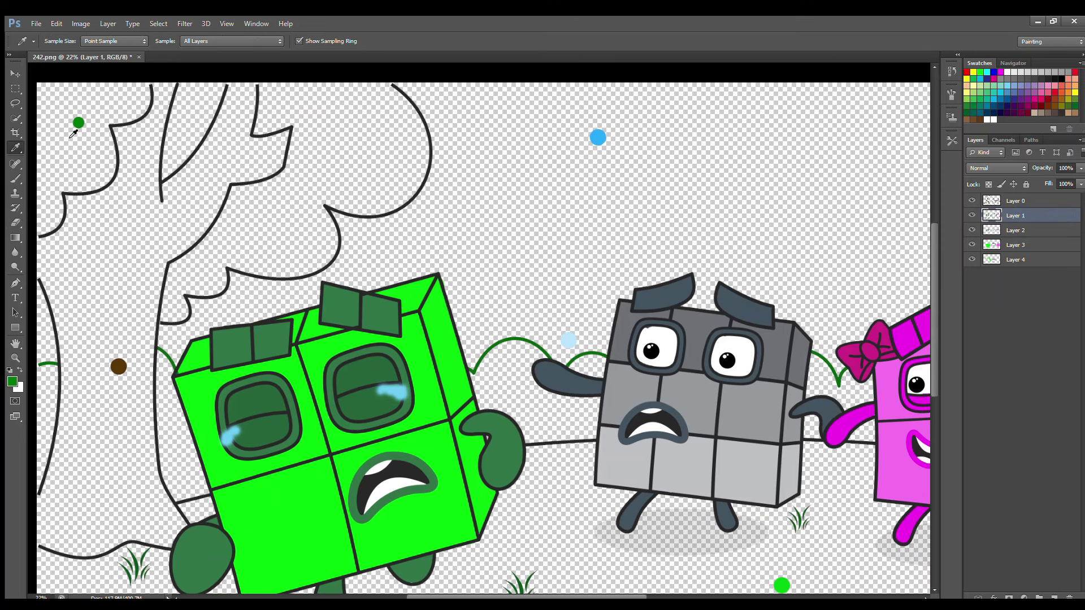
mouse_move(58, 101)
mouse_down()
mouse_move(147, 92)
mouse_move(149, 109)
mouse_move(106, 134)
mouse_move(110, 182)
mouse_move(52, 197)
mouse_move(62, 217)
mouse_move(45, 236)
mouse_move(49, 180)
mouse_move(133, 101)
mouse_move(49, 136)
mouse_move(71, 157)
mouse_up()
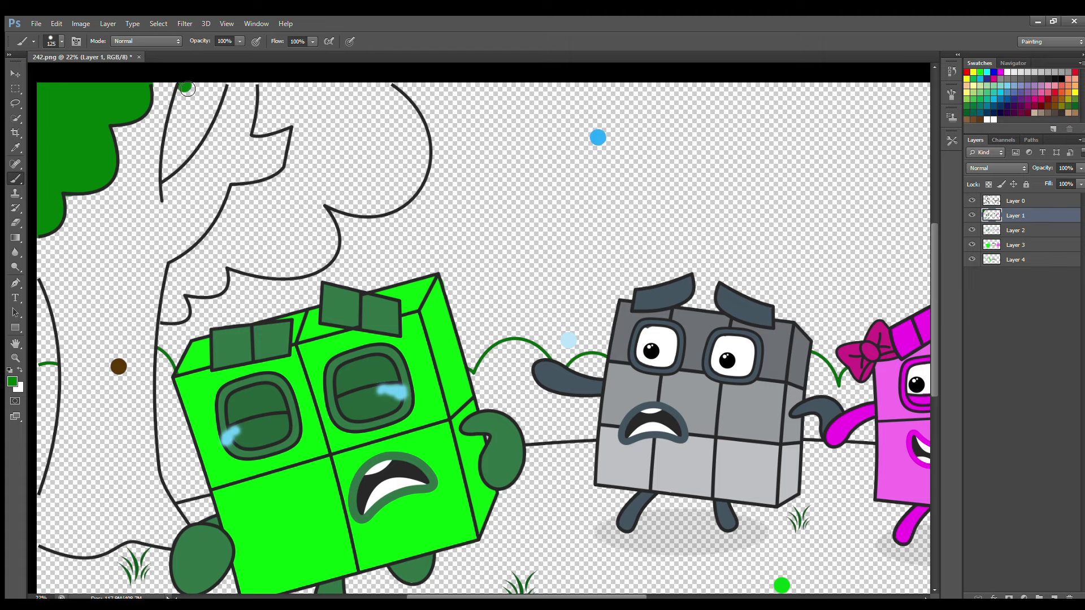
- Paint the narrow foliage patch between the tree's branches green on Layer 1, using a size 80 brush along its edges
drag(188, 89, 172, 165)
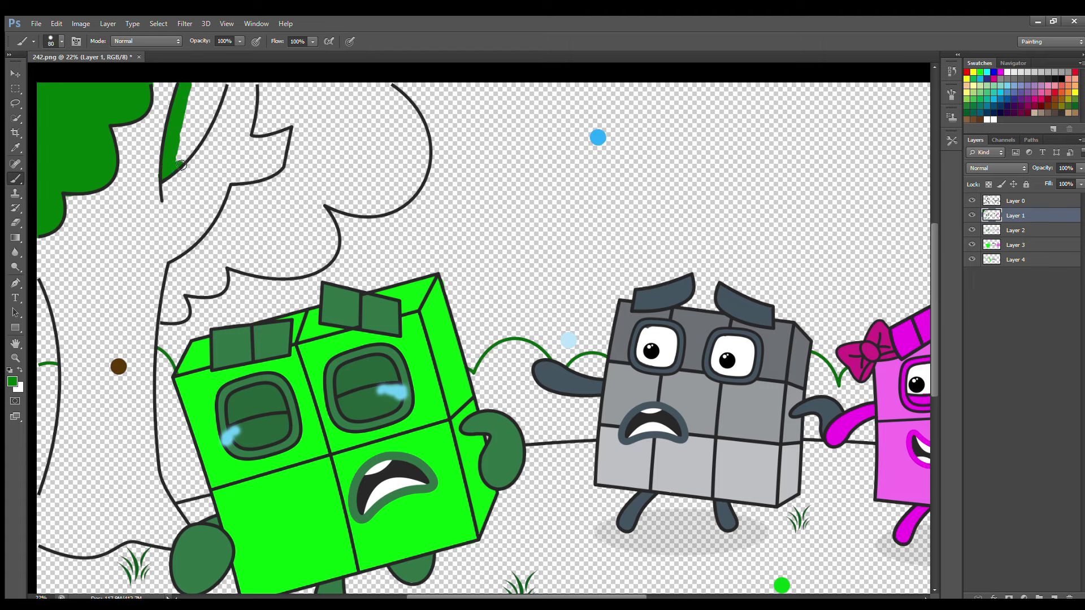
key(bracketright)
key(bracketright)
key(bracketright)
drag(196, 84, 193, 112)
- Paint the tree's large right foliage clump green on Layer 1, edging it at brush size 80 and filling it at size 125
drag(268, 87, 266, 119)
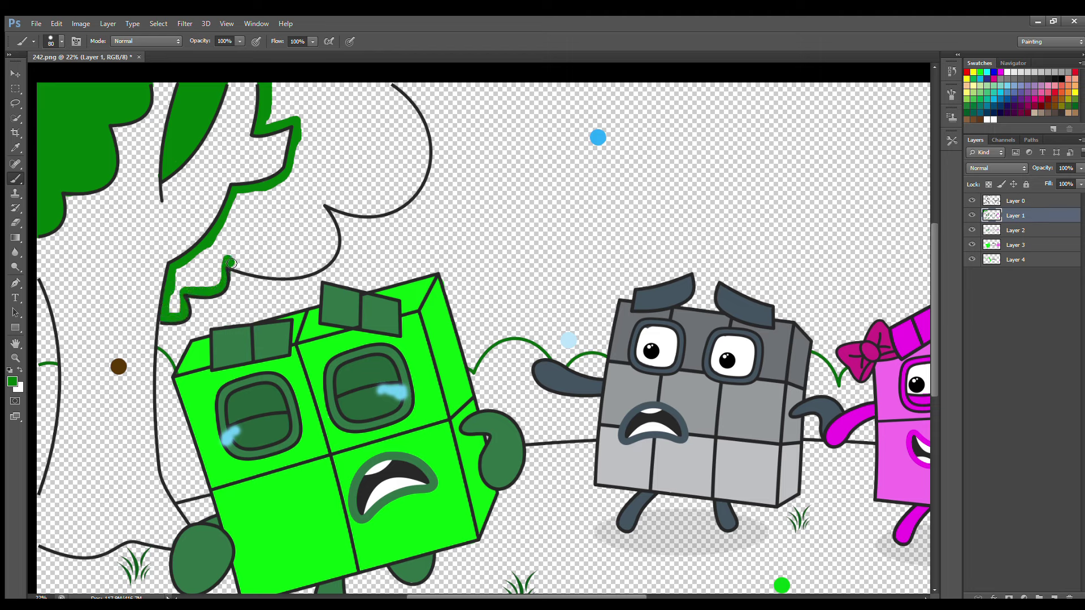
drag(231, 263, 287, 274)
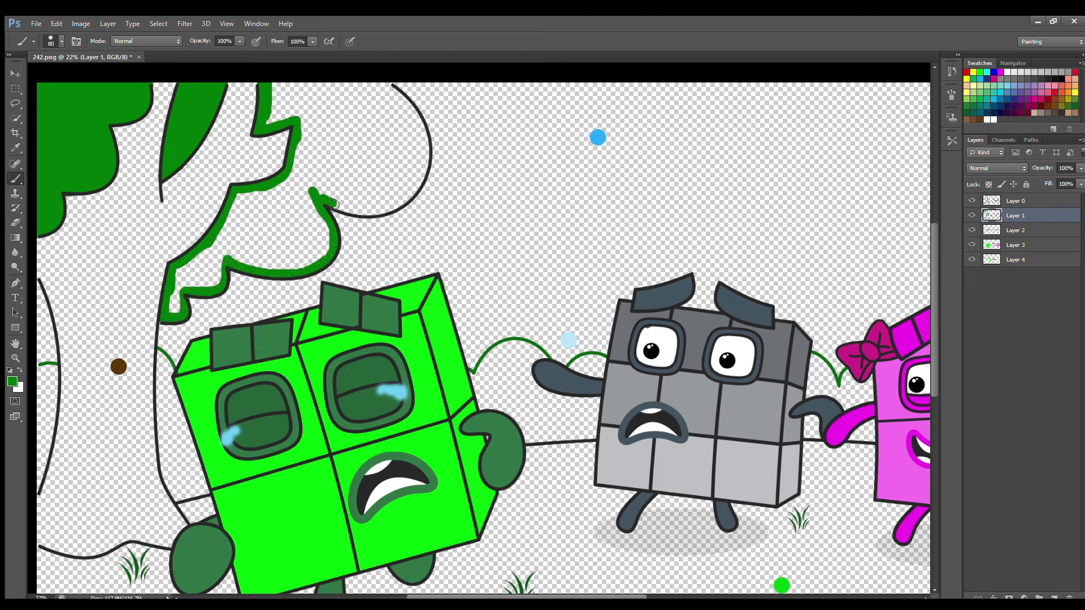
drag(376, 214, 421, 178)
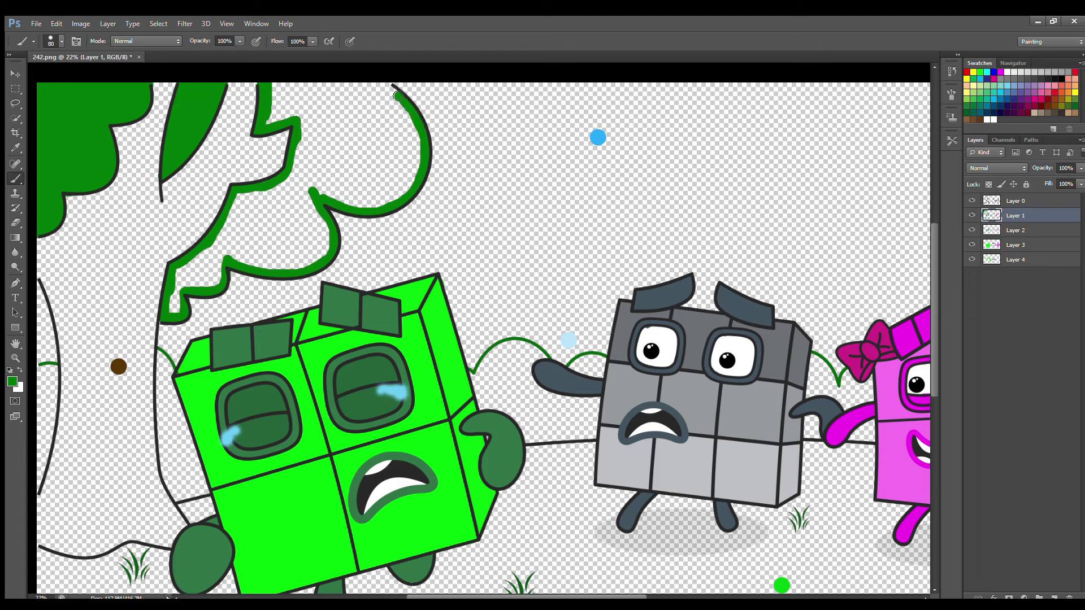
key(bracketright)
key(bracketright)
key(bracketright)
mouse_move(281, 89)
mouse_down()
mouse_move(358, 89)
mouse_move(303, 97)
mouse_move(275, 121)
mouse_move(293, 108)
mouse_move(393, 108)
mouse_move(418, 148)
mouse_move(411, 188)
mouse_move(370, 204)
mouse_move(311, 155)
mouse_move(390, 120)
mouse_move(399, 150)
mouse_move(374, 187)
mouse_move(328, 178)
mouse_move(250, 203)
mouse_move(315, 215)
mouse_move(327, 250)
mouse_move(289, 266)
mouse_move(243, 258)
mouse_move(249, 229)
mouse_move(287, 247)
mouse_move(265, 251)
mouse_move(248, 216)
mouse_move(227, 252)
mouse_move(192, 275)
mouse_move(207, 288)
mouse_move(226, 263)
mouse_move(203, 278)
mouse_up()
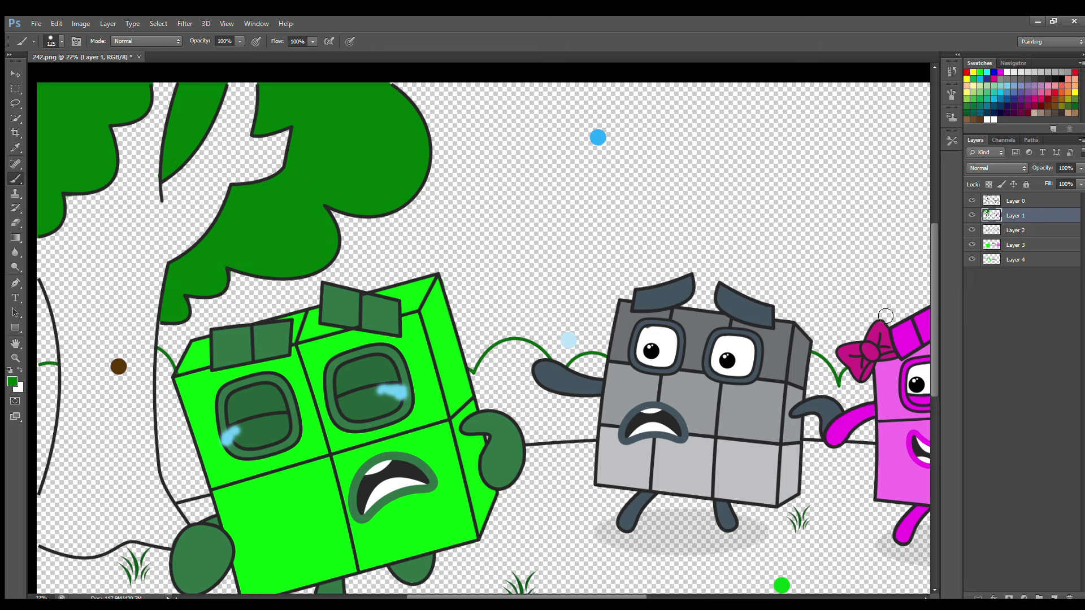
- Add a new layer beneath Layer 4 and paint brown along the tree trunk's base and right edge, using the brown sample dot's colour
click(1015, 259)
key(ctrl+shift+alt+n)
key(i)
click(119, 366)
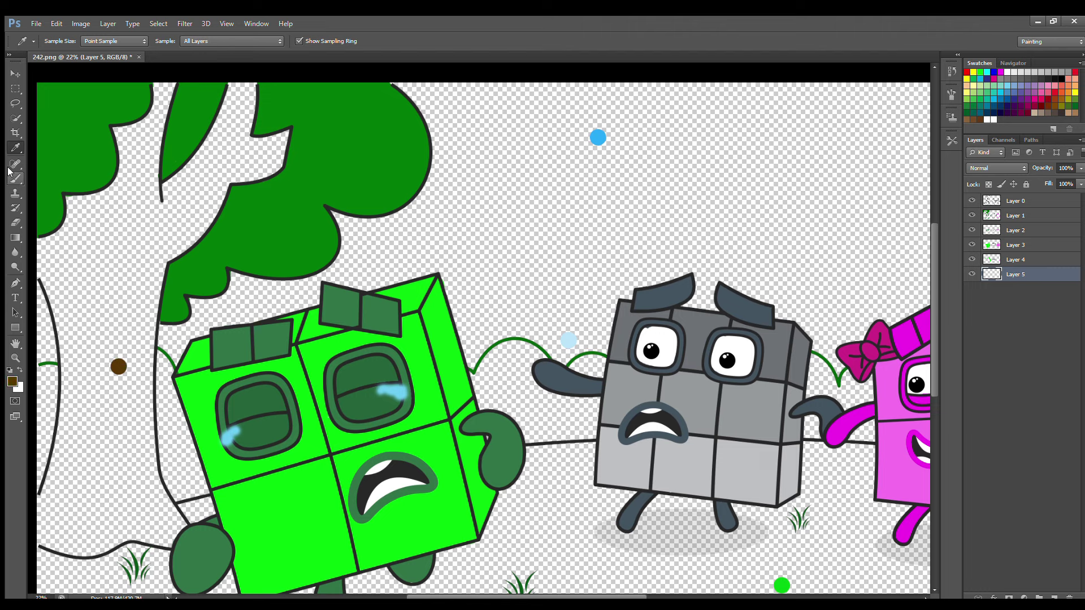
click(14, 177)
mouse_move(38, 538)
mouse_down()
mouse_move(110, 551)
mouse_move(178, 543)
mouse_move(143, 418)
mouse_move(142, 344)
mouse_move(167, 264)
mouse_up()
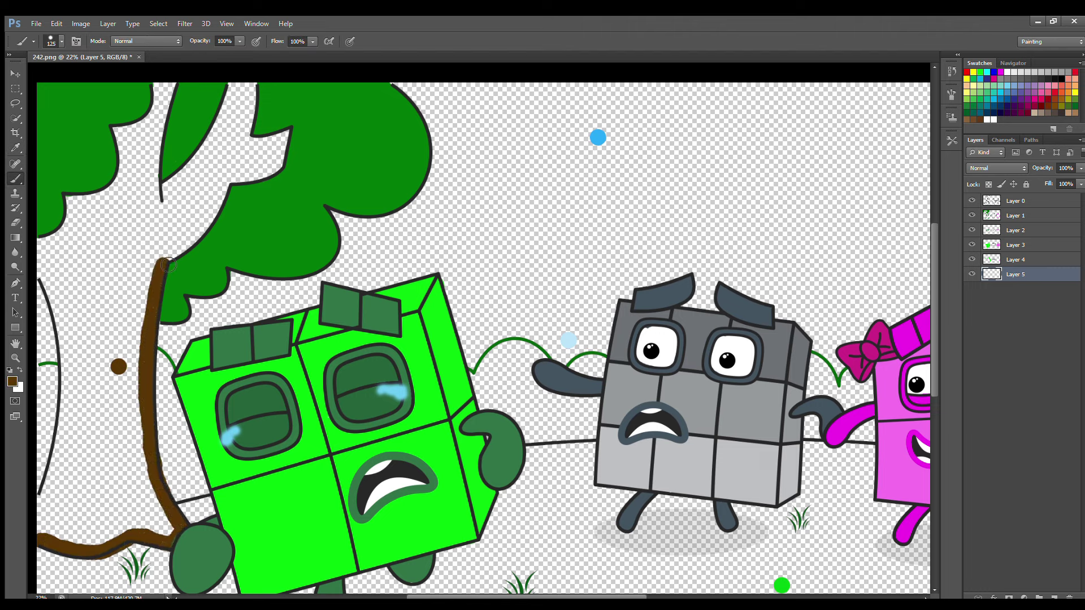
- Fill the rest of the tree's trunk and branches with brown on Layer 5, enlarging the brush to size 200
mouse_move(44, 272)
mouse_down()
mouse_move(67, 332)
mouse_move(70, 410)
mouse_move(39, 518)
mouse_move(86, 541)
mouse_move(101, 534)
mouse_move(67, 500)
mouse_move(87, 392)
mouse_move(58, 244)
mouse_move(127, 174)
mouse_move(119, 145)
mouse_move(174, 96)
mouse_move(160, 184)
mouse_move(181, 188)
mouse_move(248, 90)
mouse_move(286, 157)
mouse_move(242, 135)
mouse_move(278, 155)
mouse_move(170, 209)
mouse_move(219, 208)
mouse_move(164, 244)
mouse_move(188, 257)
mouse_move(115, 215)
mouse_move(73, 248)
mouse_move(161, 218)
mouse_move(107, 257)
mouse_move(102, 415)
mouse_move(65, 527)
mouse_move(108, 543)
mouse_move(166, 539)
mouse_move(148, 468)
mouse_move(145, 329)
mouse_move(125, 266)
mouse_move(116, 526)
mouse_move(133, 292)
mouse_move(127, 491)
mouse_move(140, 518)
mouse_up()
key(bracketright)
key(bracketright)
key(bracketright)
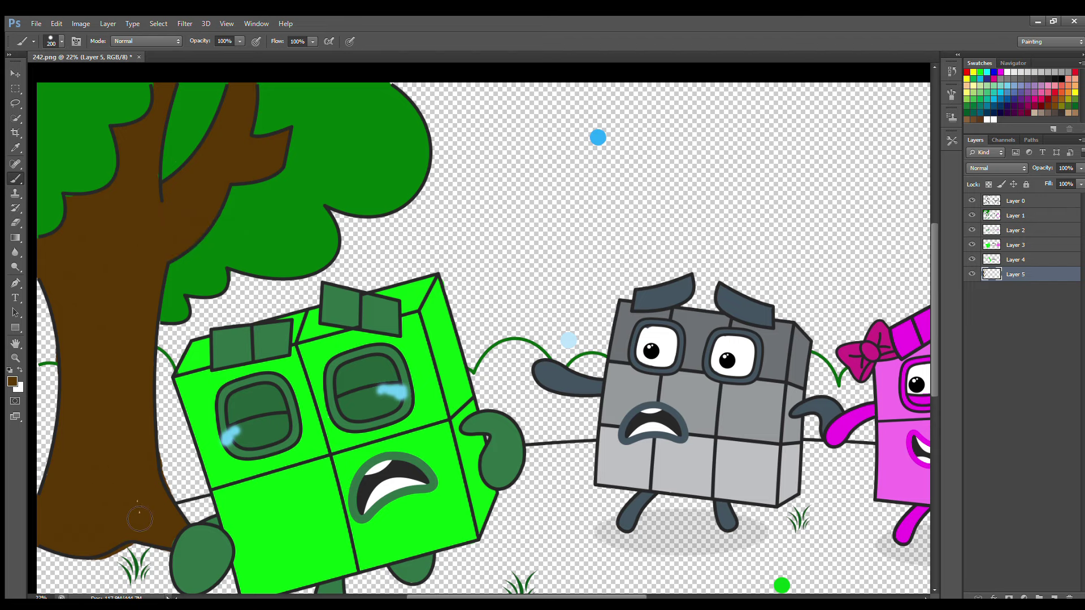
- Erase the brown paint spilling past the tree trunk's right edge on Layer 5 with a size 125 eraser
click(15, 222)
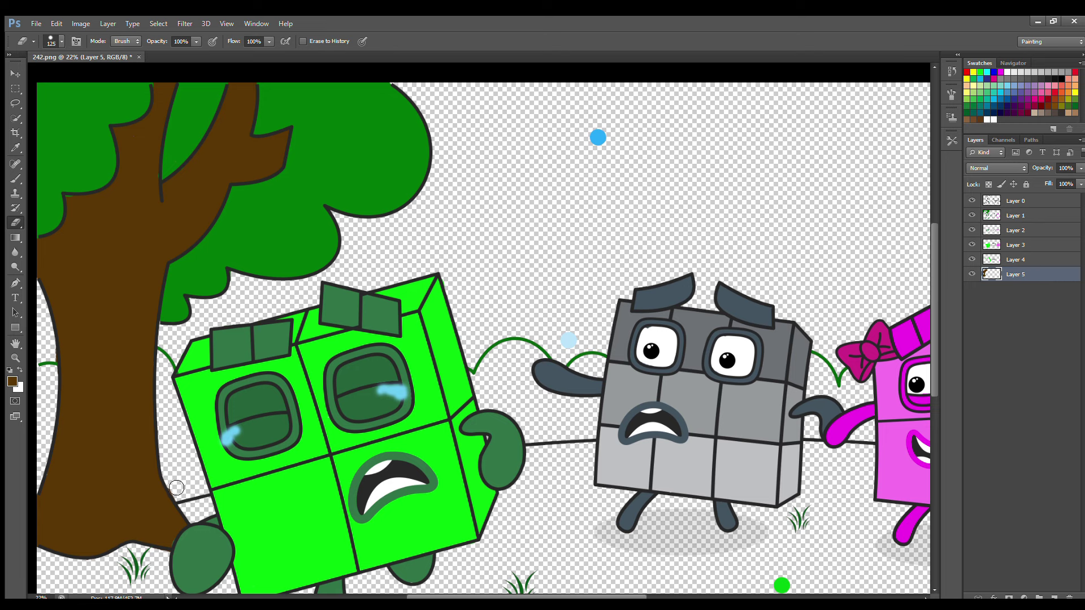
scroll(365, 316, down, 1)
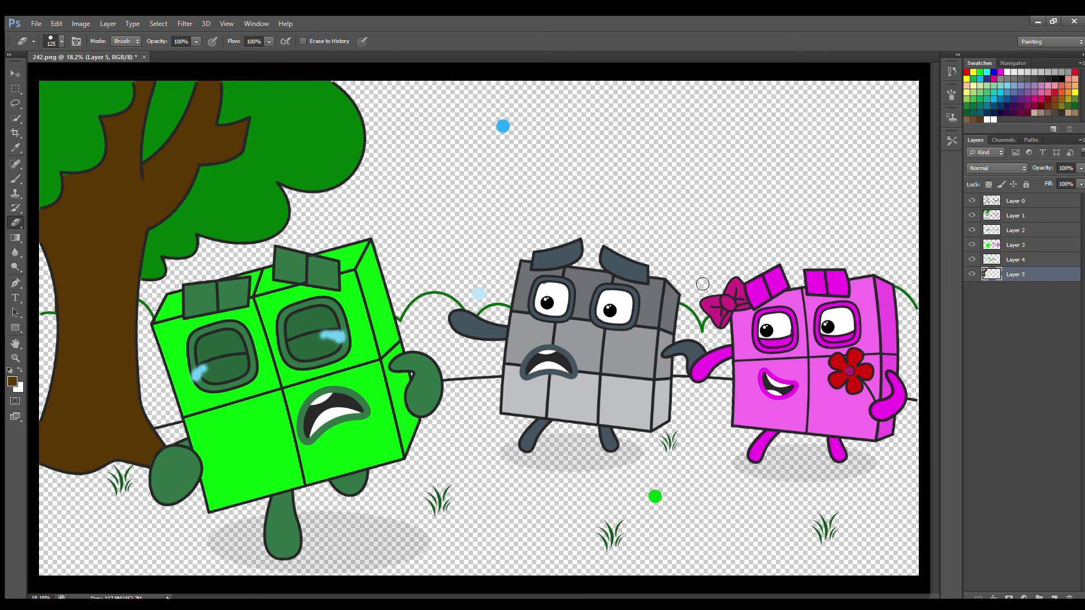
- Add a new layer beneath Layer 5 and paint the ground's upper edge in the green sample dot's colour at brush size 250
click(1053, 598)
key(i)
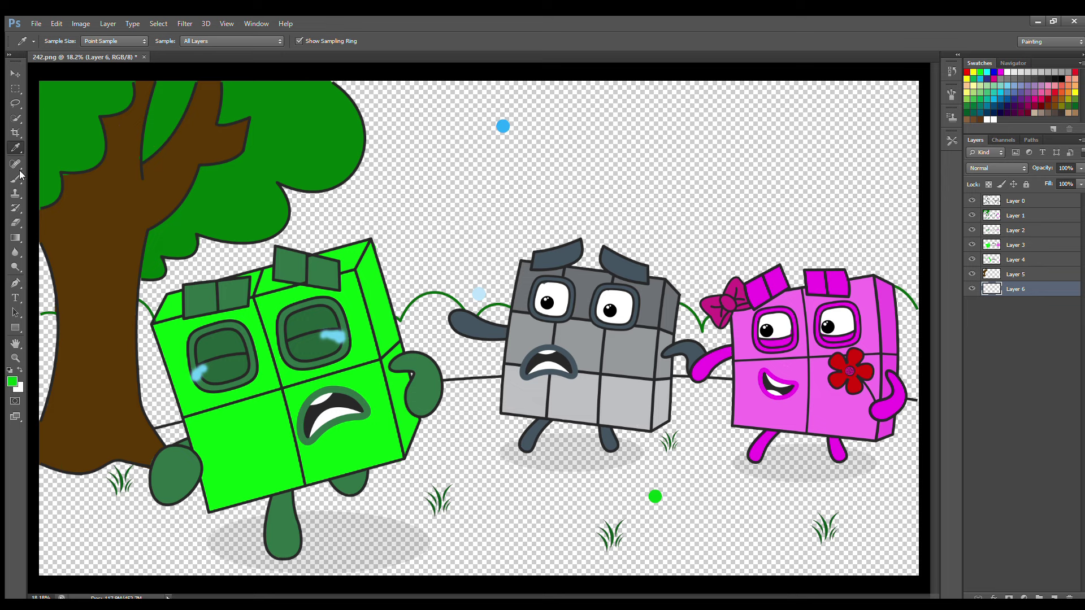
click(18, 177)
mouse_move(165, 450)
mouse_down()
mouse_move(368, 429)
mouse_move(492, 398)
mouse_move(737, 401)
mouse_up()
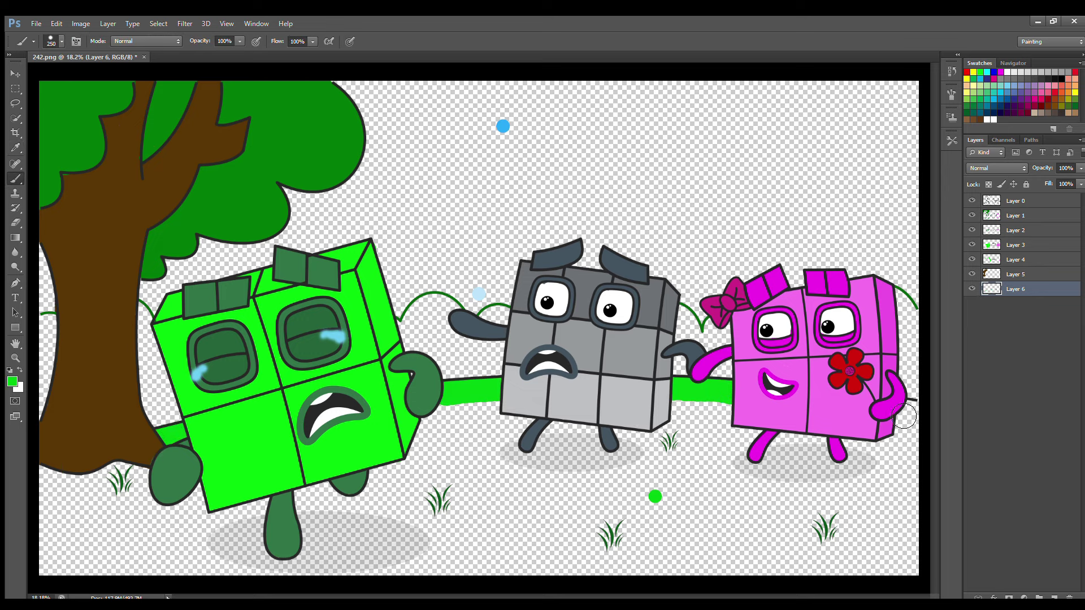
- Fill the rest of the ground with bright green on Layer 6, enlarging the brush to size 500
key(bracketright)
key(bracketright)
key(bracketright)
key(bracketright)
key(bracketright)
key(bracketright)
mouse_move(913, 465)
mouse_down()
mouse_move(706, 426)
mouse_move(509, 431)
mouse_move(447, 479)
mouse_move(912, 485)
mouse_move(875, 518)
mouse_move(177, 529)
mouse_move(74, 504)
mouse_move(194, 556)
mouse_move(341, 576)
mouse_move(676, 549)
mouse_move(697, 474)
mouse_move(922, 507)
mouse_move(384, 565)
mouse_move(835, 584)
mouse_move(740, 582)
mouse_up()
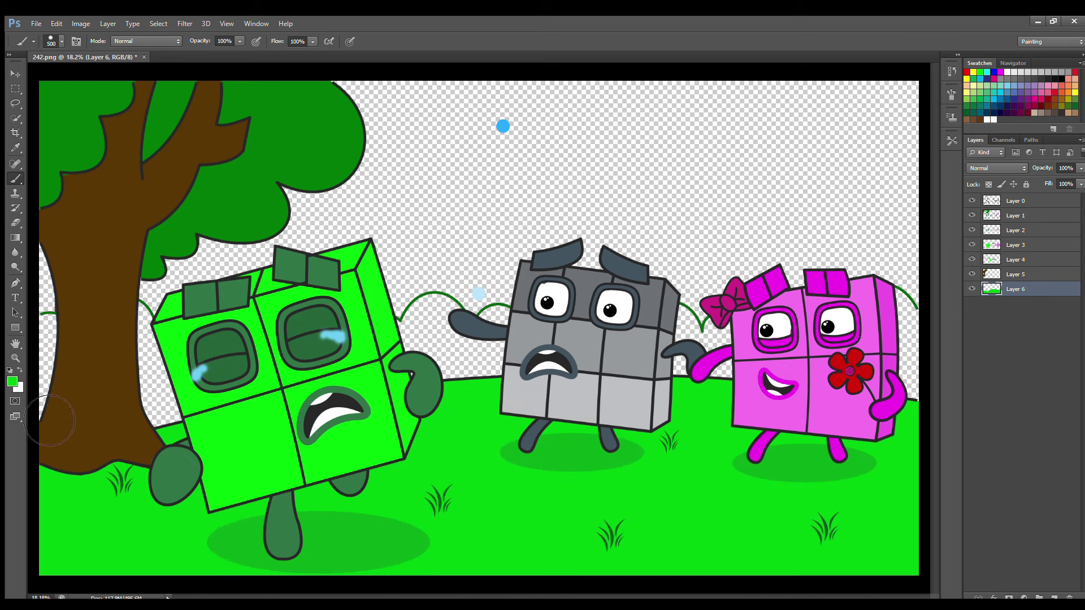
- Paint a soft darker green shadow on the ground beneath the tree on Layer 6 with a size 500 brush
key(i)
key(b)
key(i)
click(17, 179)
mouse_move(56, 520)
mouse_down()
mouse_move(97, 511)
mouse_move(186, 522)
mouse_up()
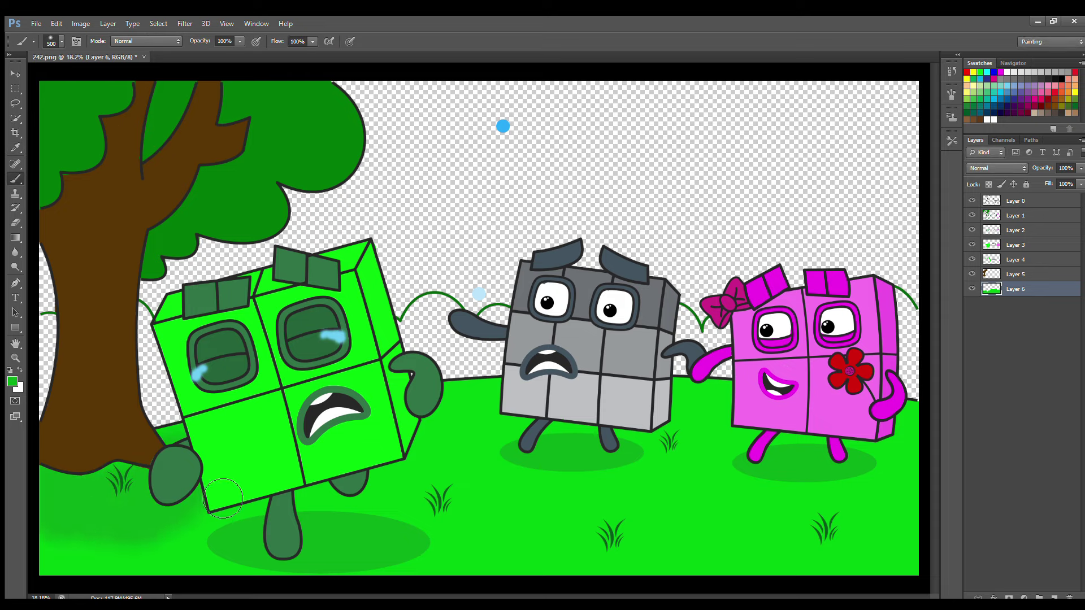
- Add a new layer beneath Layer 6 and paint the background bushes on both sides of the trunk dark green
click(1054, 597)
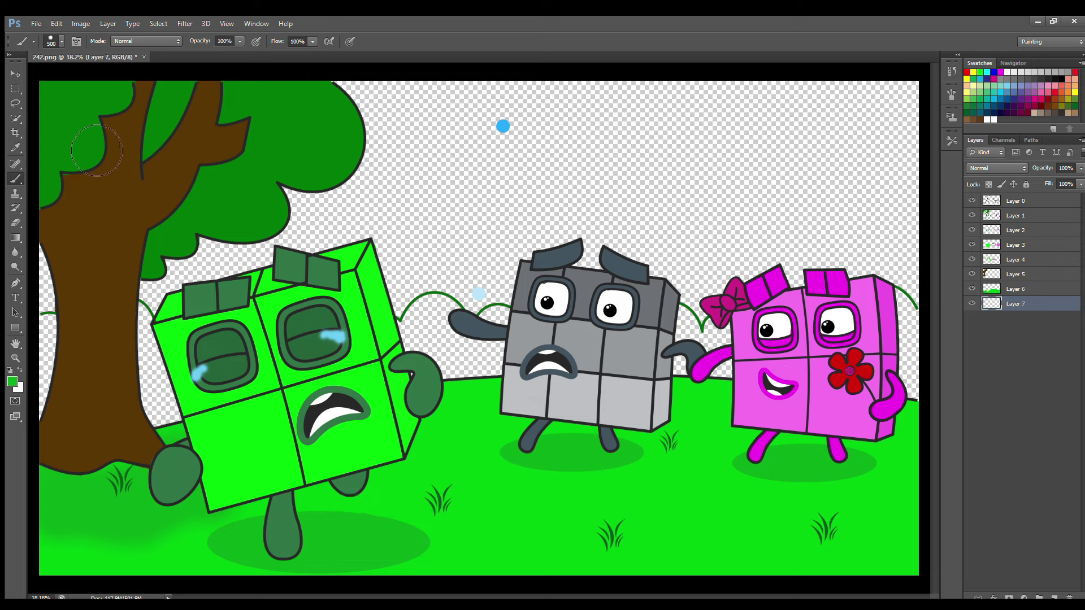
key(i)
key(b)
mouse_move(57, 350)
mouse_down()
mouse_move(73, 359)
mouse_move(161, 345)
mouse_move(154, 353)
mouse_up()
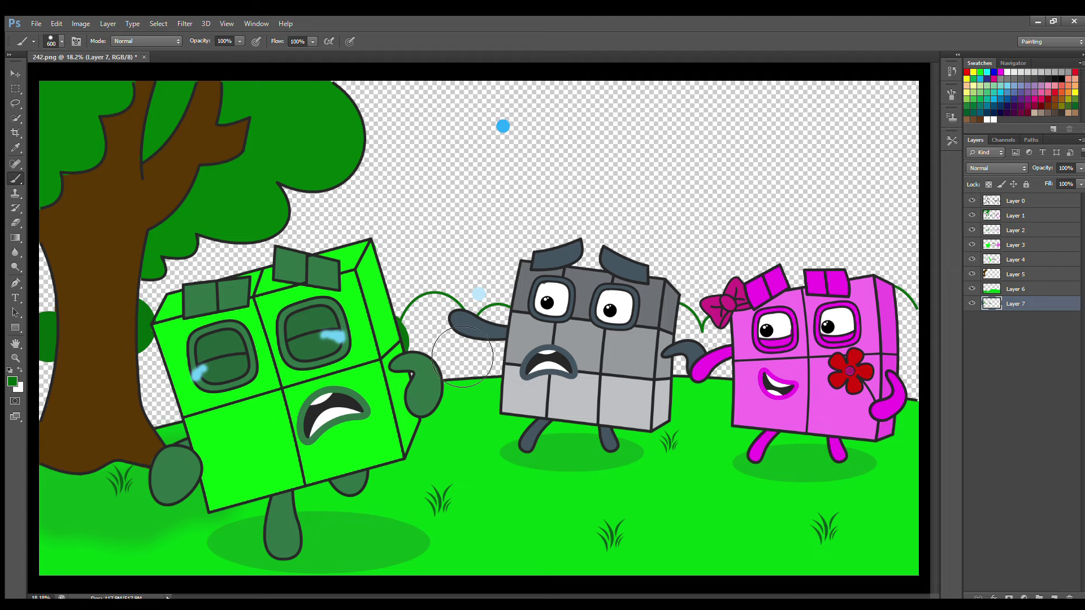
- Fill the remaining background bushes between and behind the characters with dark green on Layer 7, using a size 700 brush
key(])
click(433, 325)
click(497, 339)
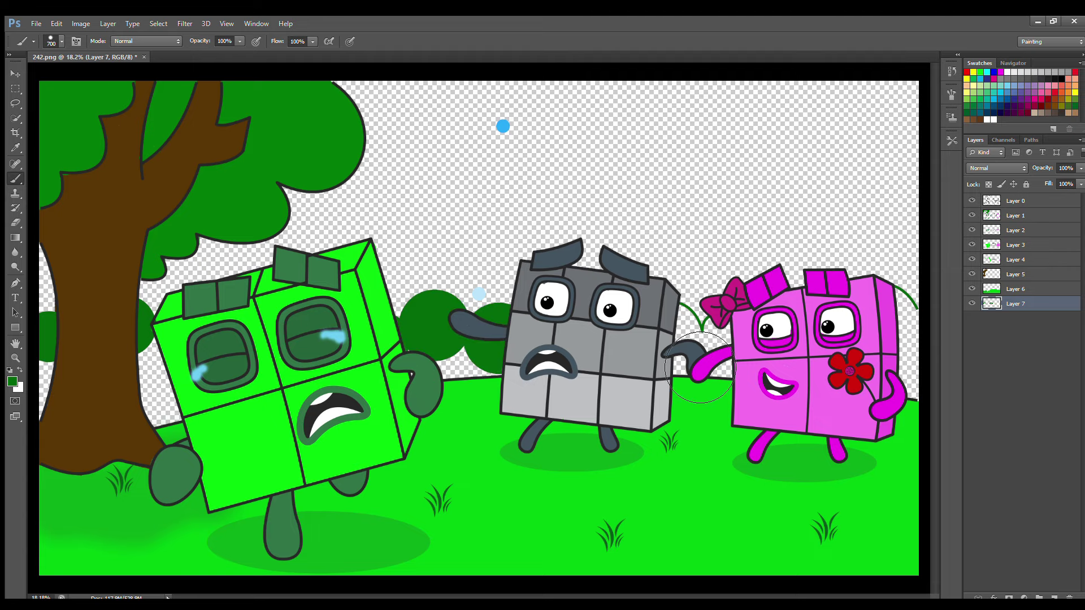
click(694, 334)
click(724, 347)
click(906, 334)
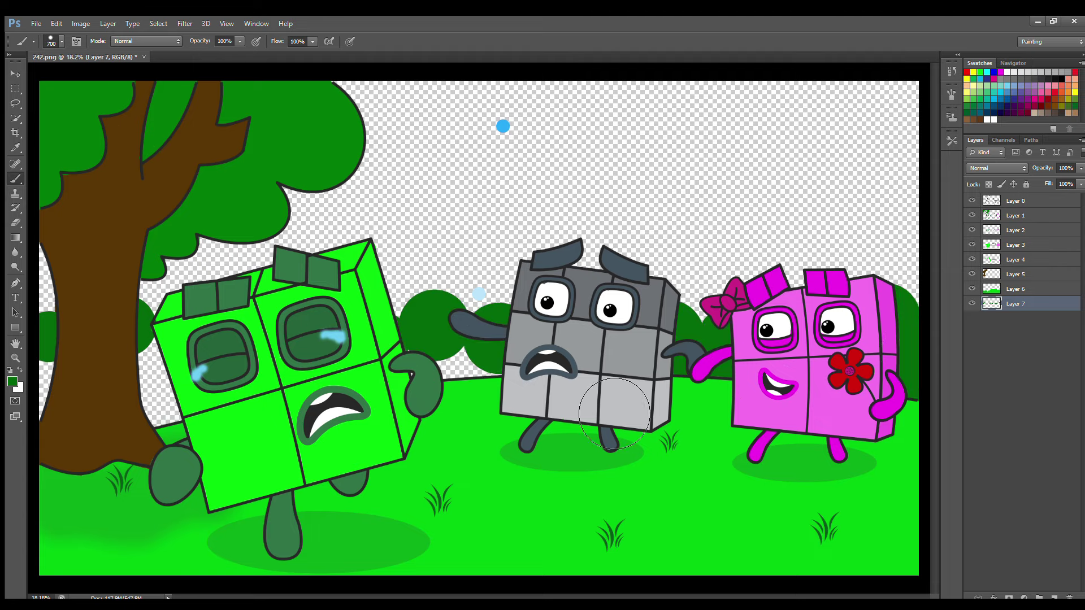
click(161, 390)
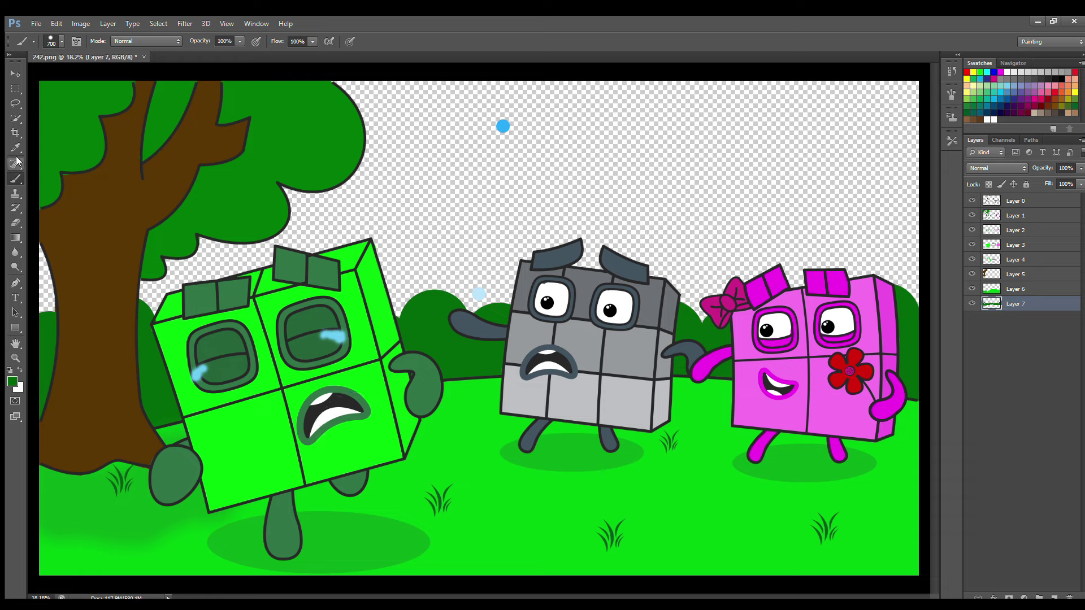
- Add a new layer beneath Layer 7 and paint a soft pale blue band of sky above the bushes, using the pale blue dot's colour
key(i)
key(b)
key(ctrl+shift+alt+n)
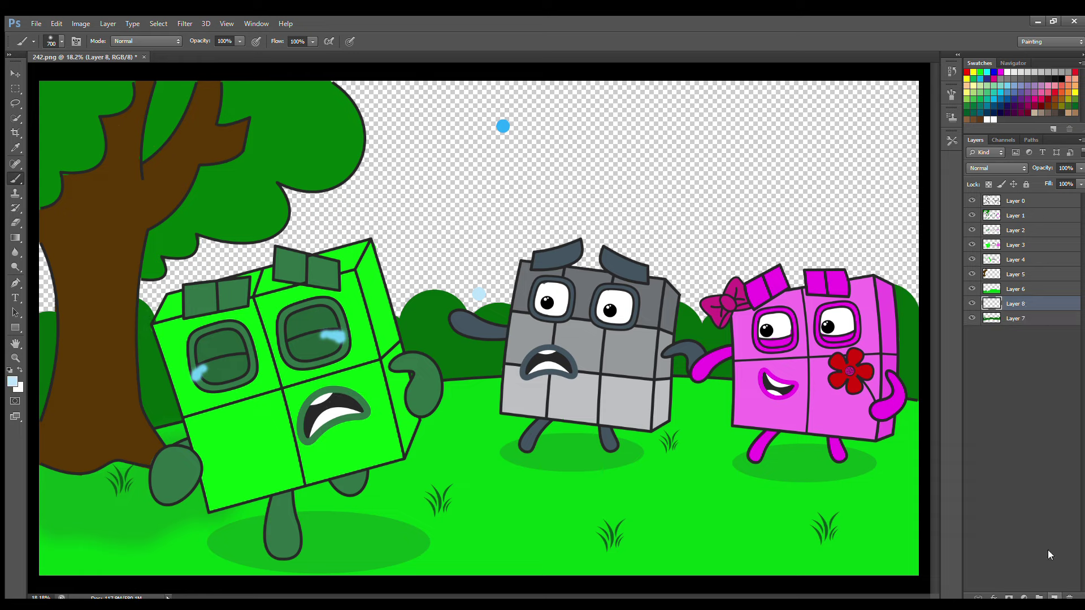
key(ctrl+bracketleft)
mouse_move(51, 293)
mouse_down()
mouse_move(242, 288)
mouse_move(551, 323)
mouse_move(884, 308)
mouse_move(836, 294)
mouse_move(678, 288)
mouse_move(366, 321)
mouse_up()
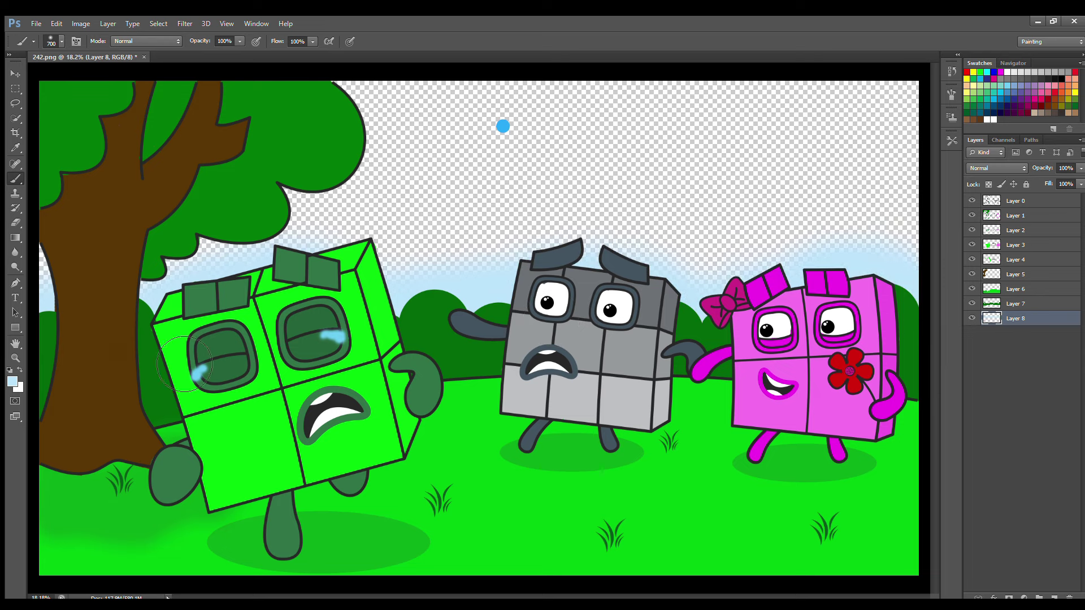
- Add a new layer beneath Layer 8 and fill the rest of the sky with the blue sample dot's colour at brush size 700
click(1054, 598)
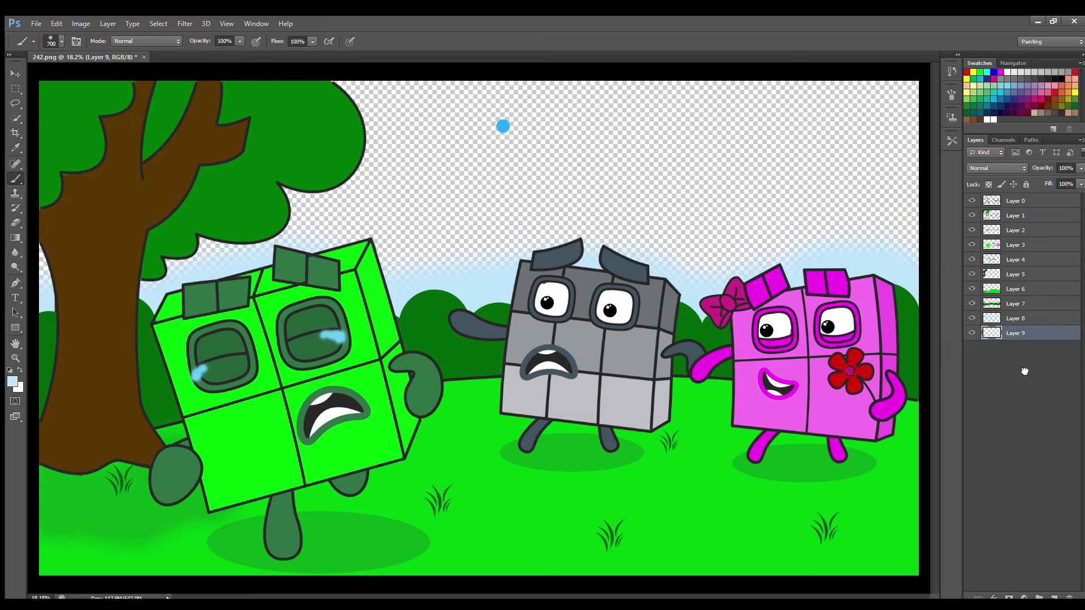
click(15, 148)
click(503, 126)
key(b)
mouse_move(356, 137)
mouse_down()
mouse_move(890, 109)
mouse_move(804, 145)
mouse_move(903, 182)
mouse_move(762, 289)
mouse_move(898, 220)
mouse_move(358, 206)
mouse_move(51, 282)
mouse_move(54, 300)
mouse_up()
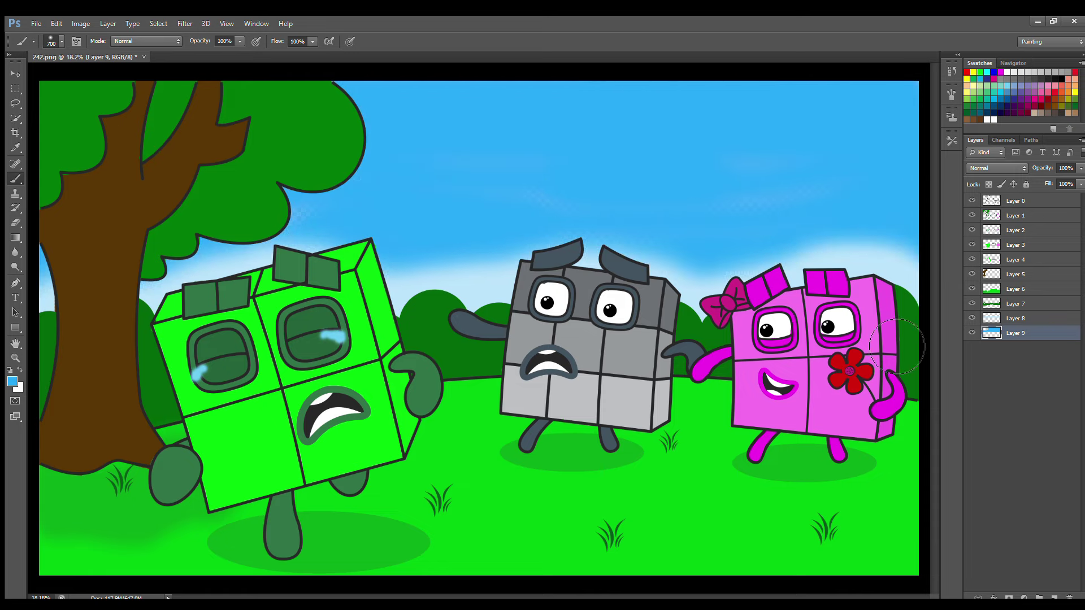
- Extend the pale blue haze above the magenta character on Layer 8 with a soft brush enlarged to size 1300
key(alt+bracketright)
key(i)
key(b)
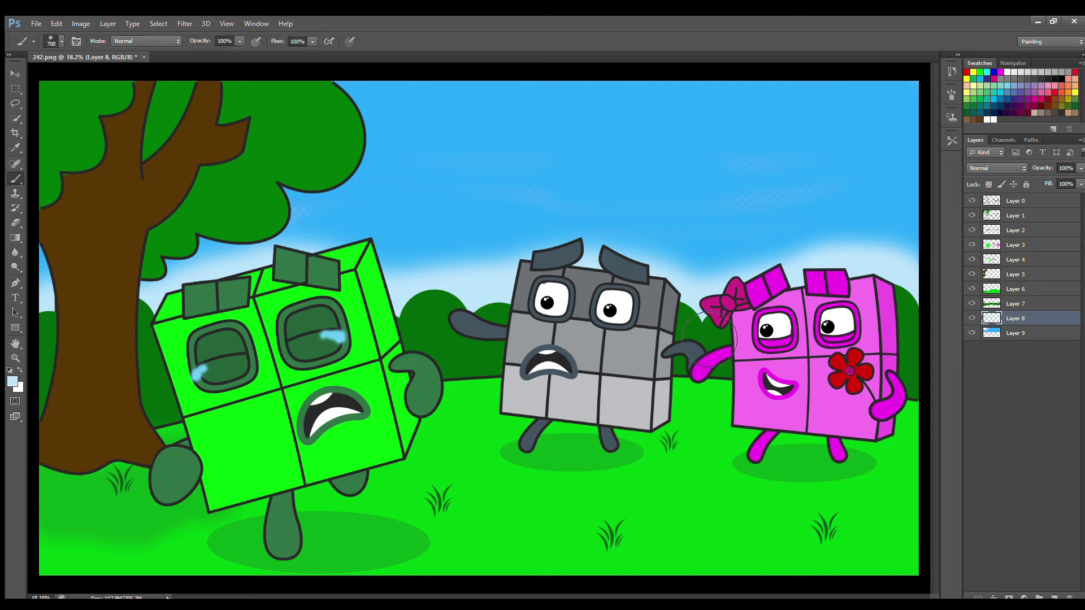
key(bracketright)
key(bracketright)
key(bracketright)
key(bracketright)
key(bracketright)
key(bracketright)
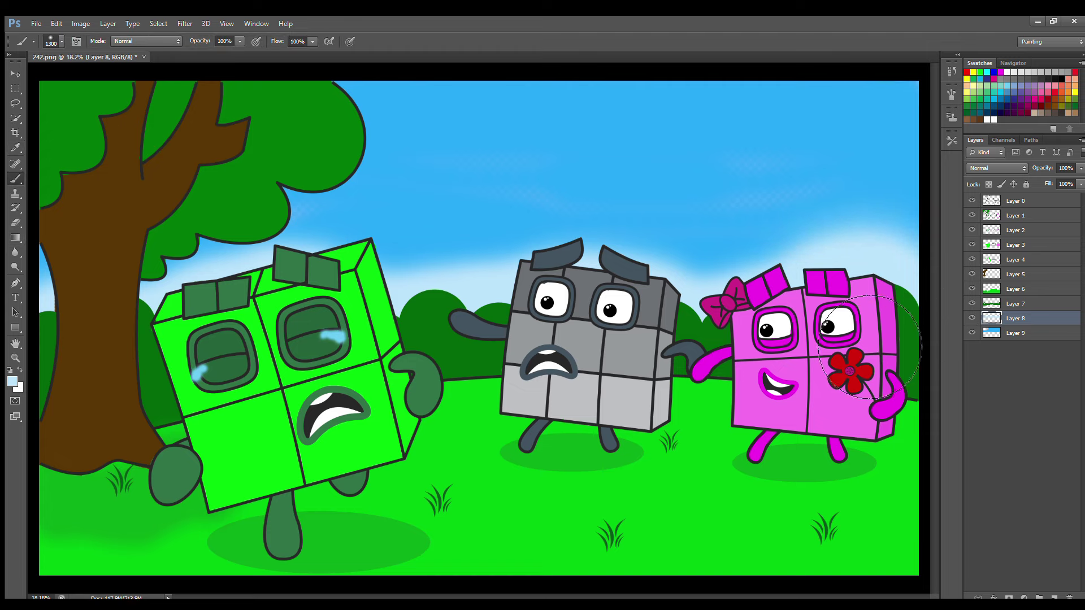